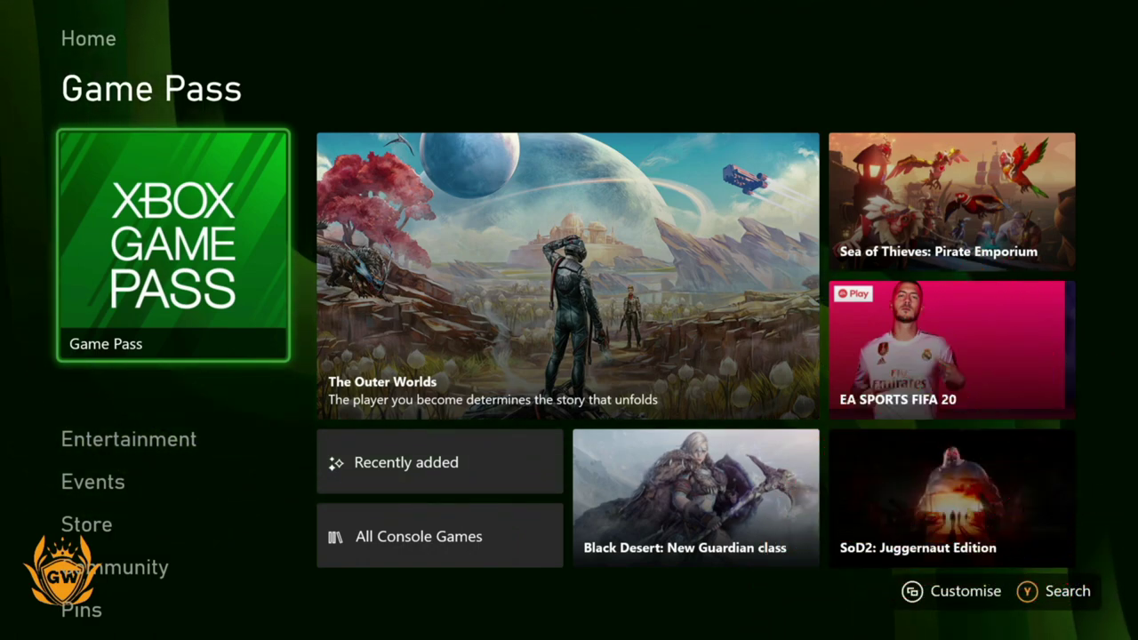
Open the Store from the console's home screen.
key(Down)
key(Down)
key(Down)
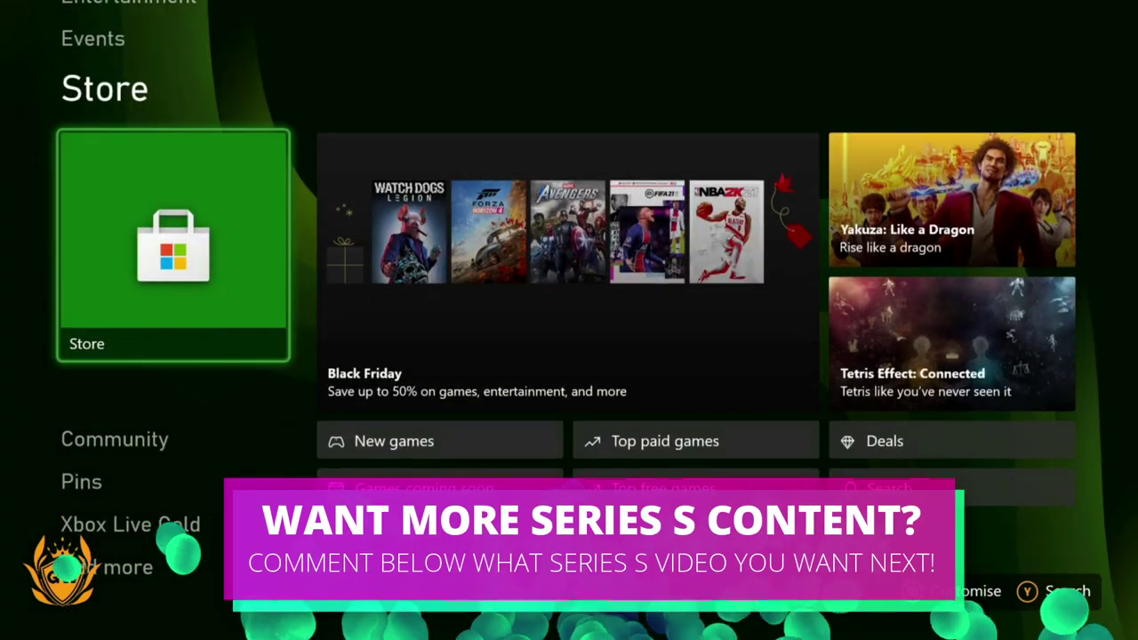
key(Return)
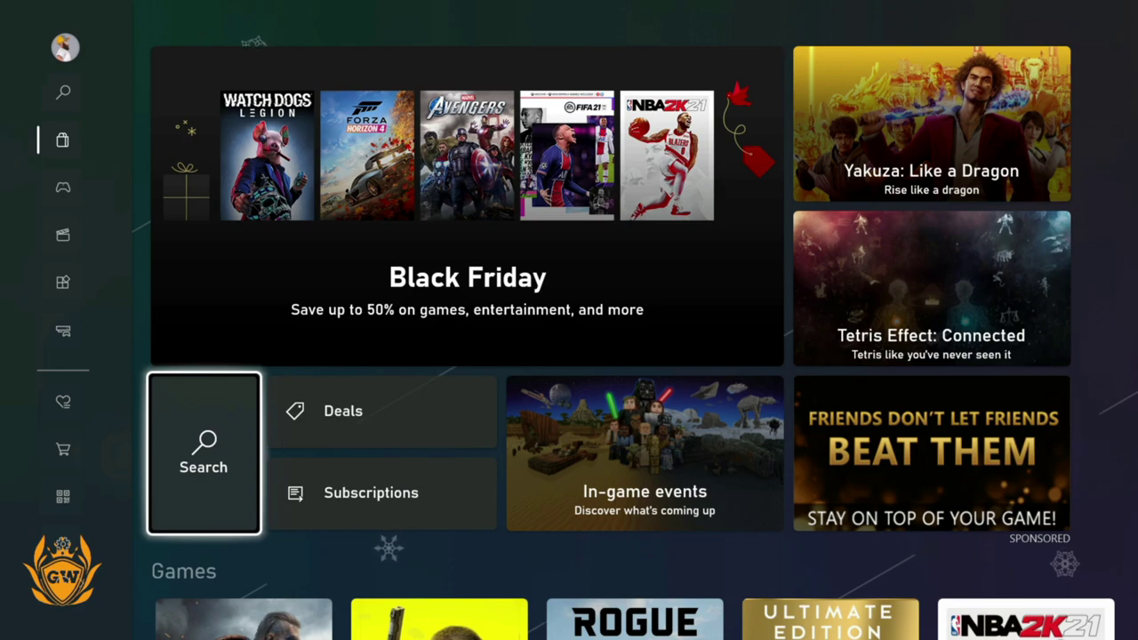
Open the Store's Apps Home page and go to the Top entertainment apps row.
key(Left)
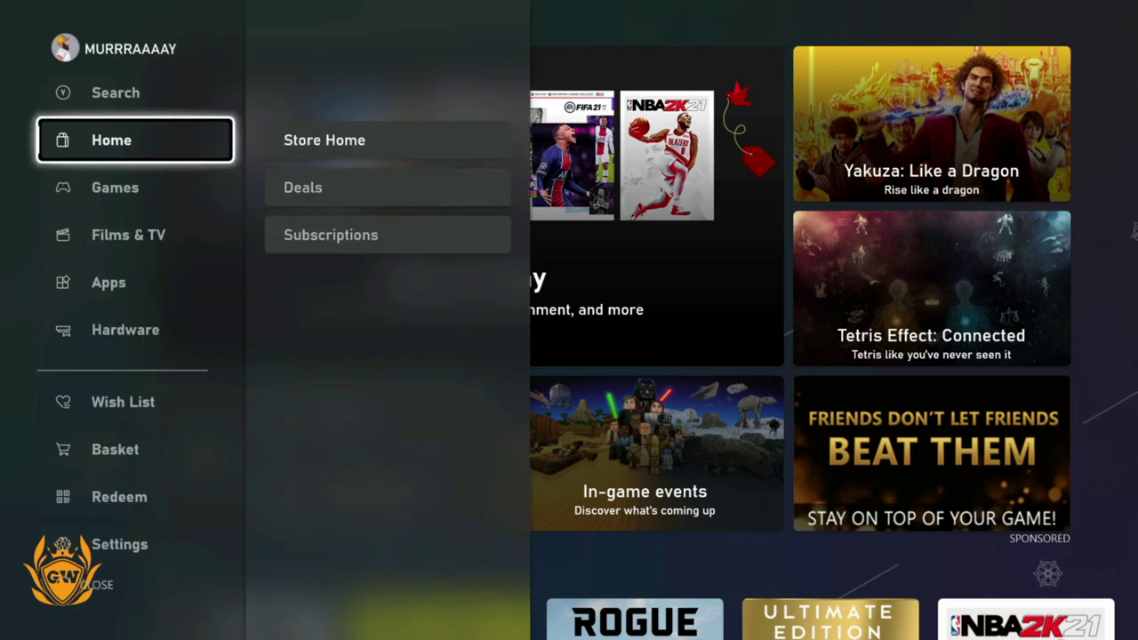
key(Down)
key(Down)
key(Down)
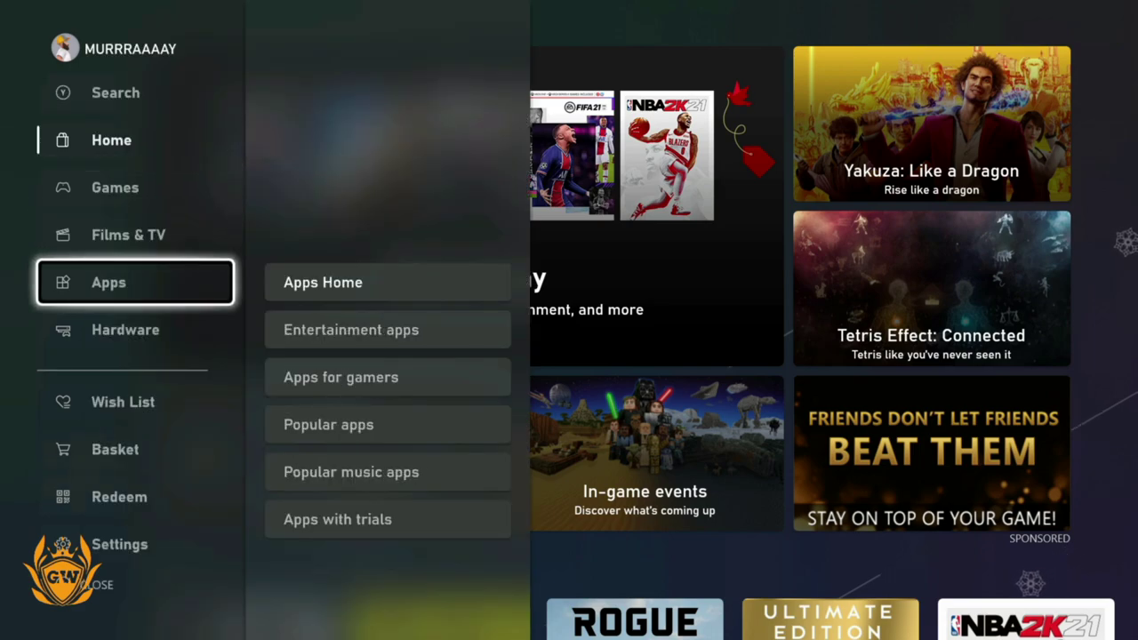
key(Right)
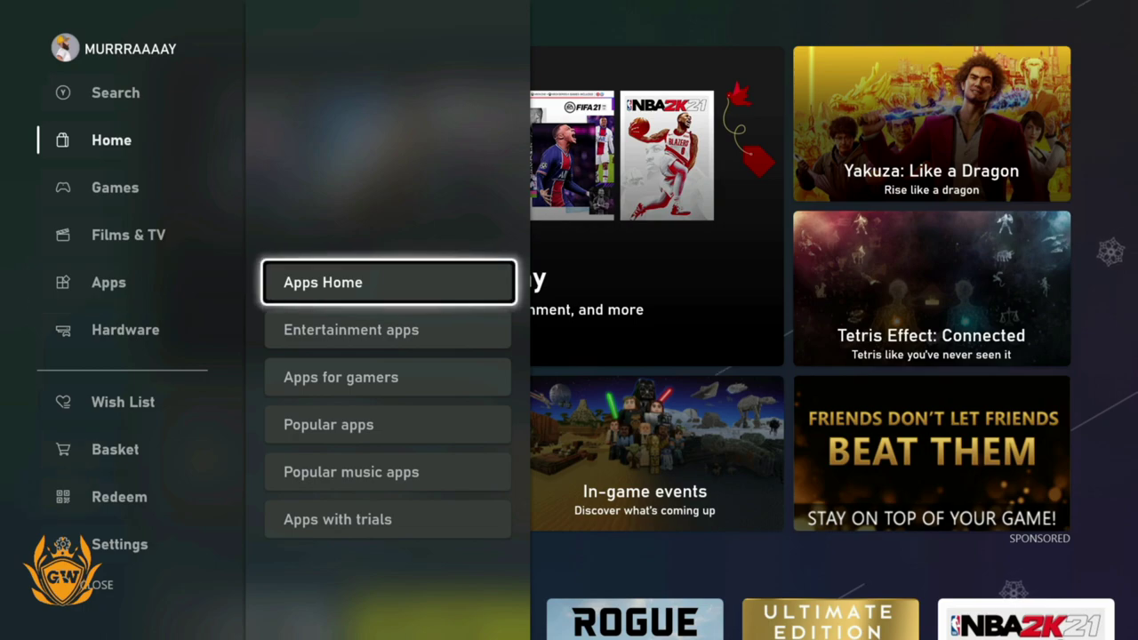
key(Return)
key(Down)
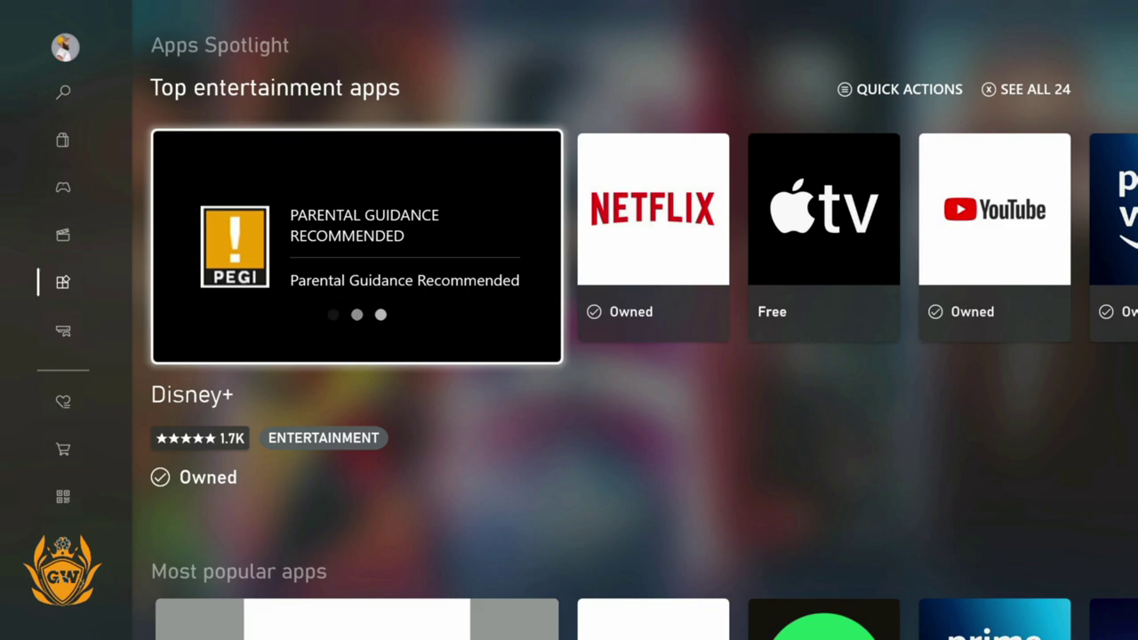
Look through the Top entertainment apps row for the Twitch app.
key(Right)
key(Right)
key(Right)
key(Right)
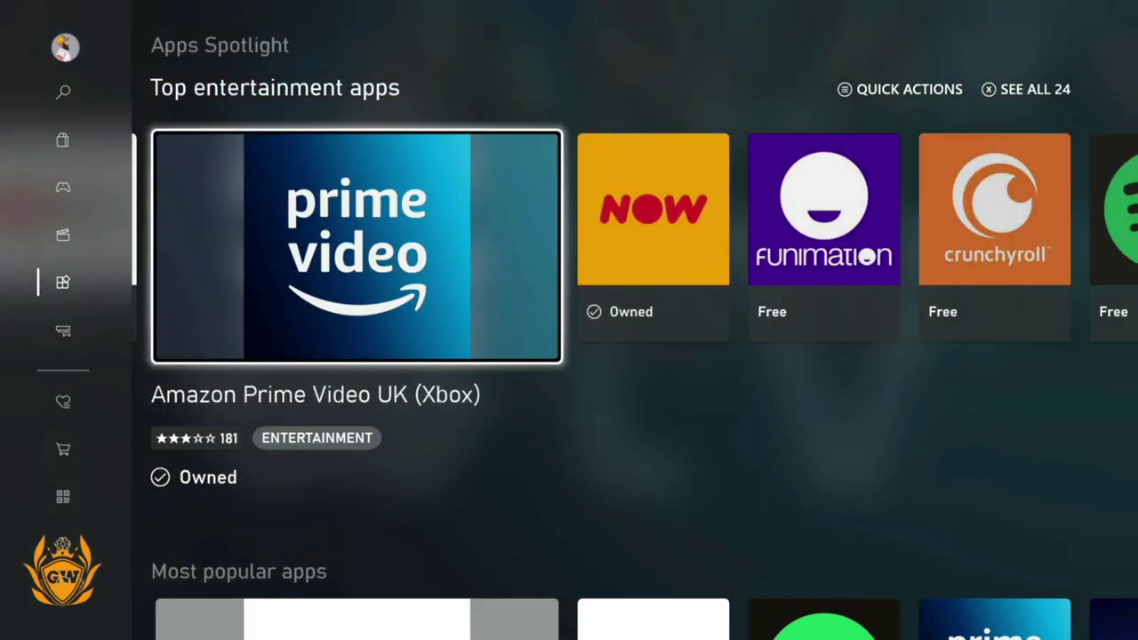
key(Right)
key(Right)
key(Right)
key(Right)
key(Right)
key(Right)
key(Right)
key(Right)
key(Right)
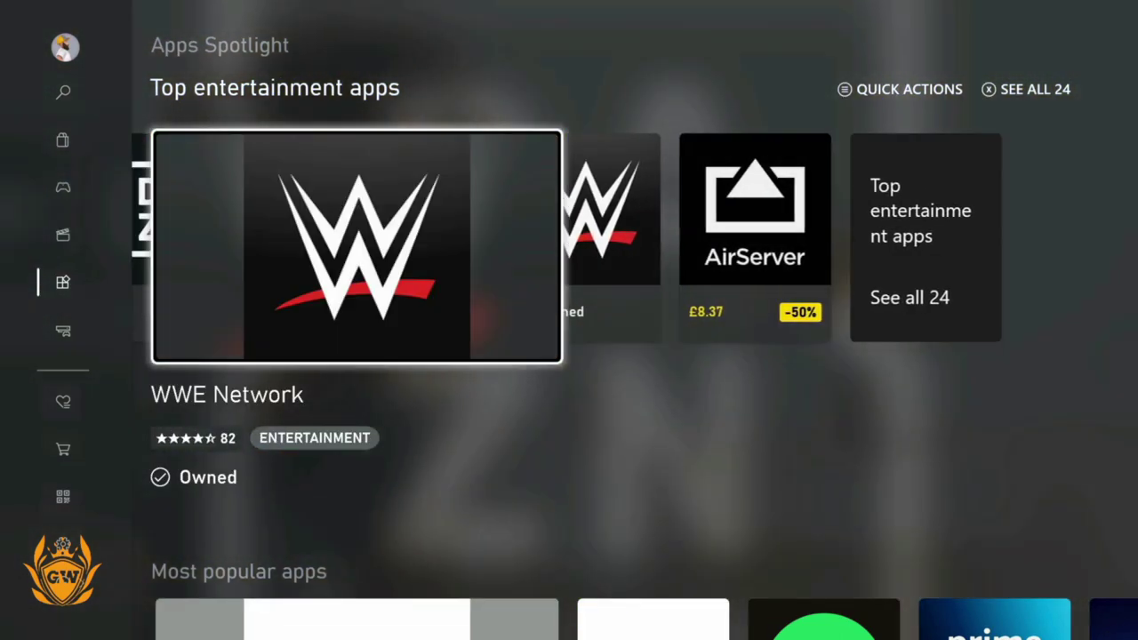
key(Right)
Open Twitch from the Most popular apps row and install it.
key(Down)
key(Right)
key(Right)
key(Right)
key(Right)
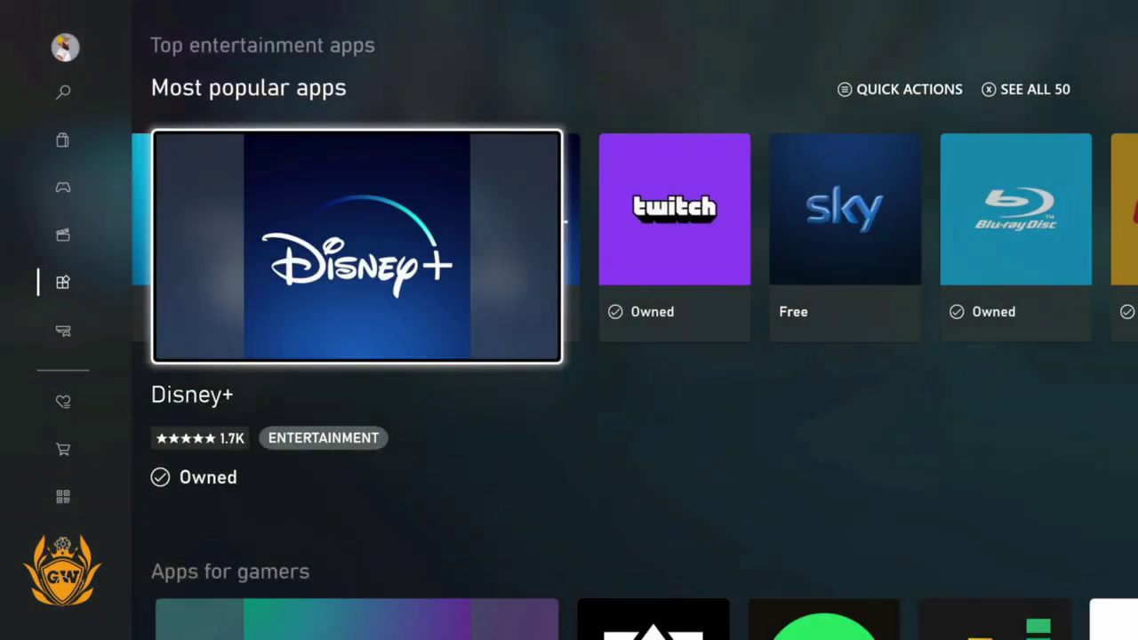
key(Right)
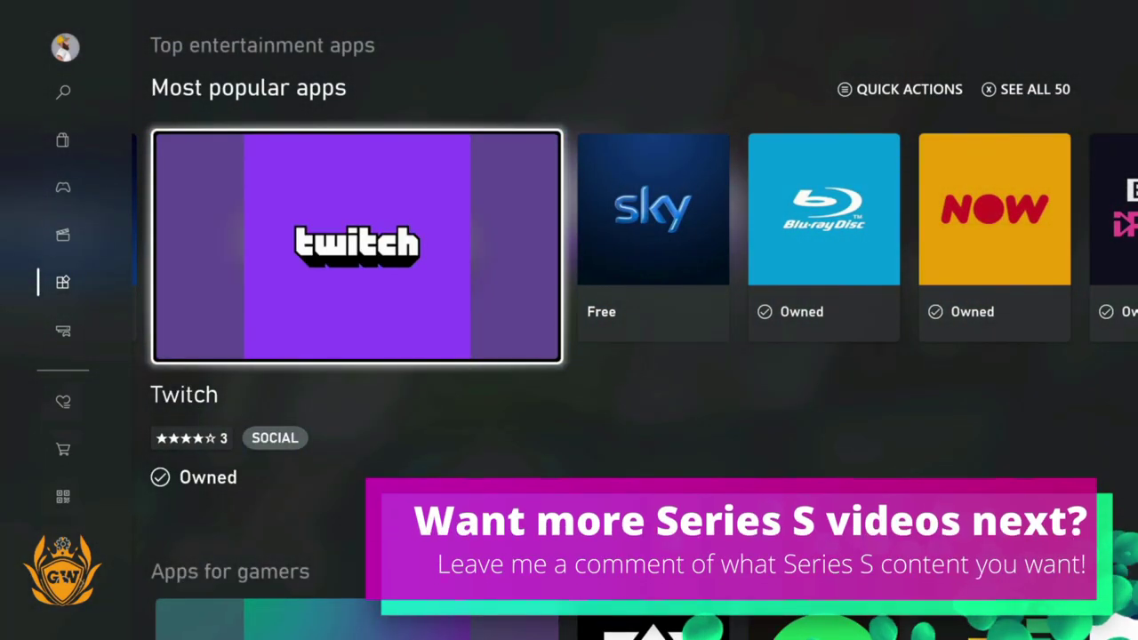
key(Return)
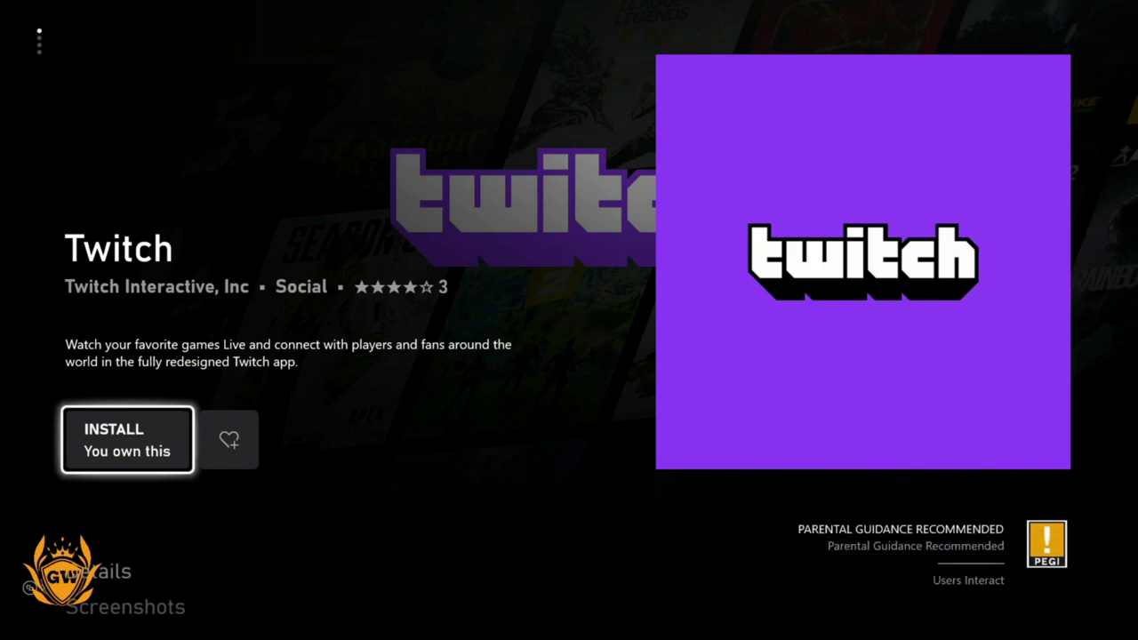
key(Return)
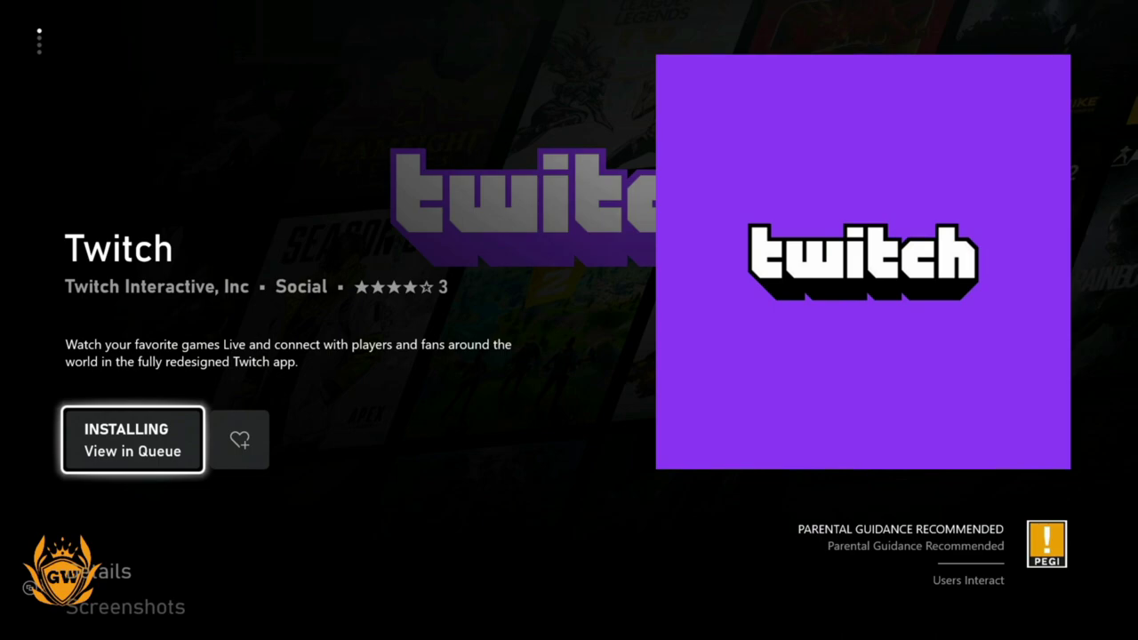
Launch the installed Twitch app and open its Broadcast setup page.
key(Return)
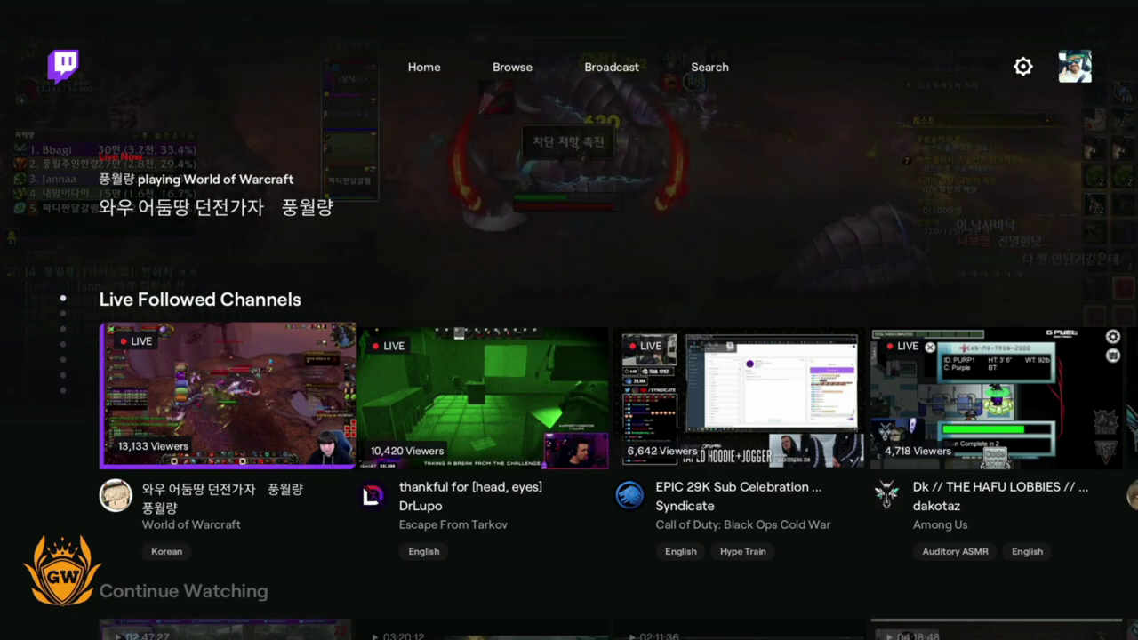
key(Right)
key(Up)
key(Right)
key(Right)
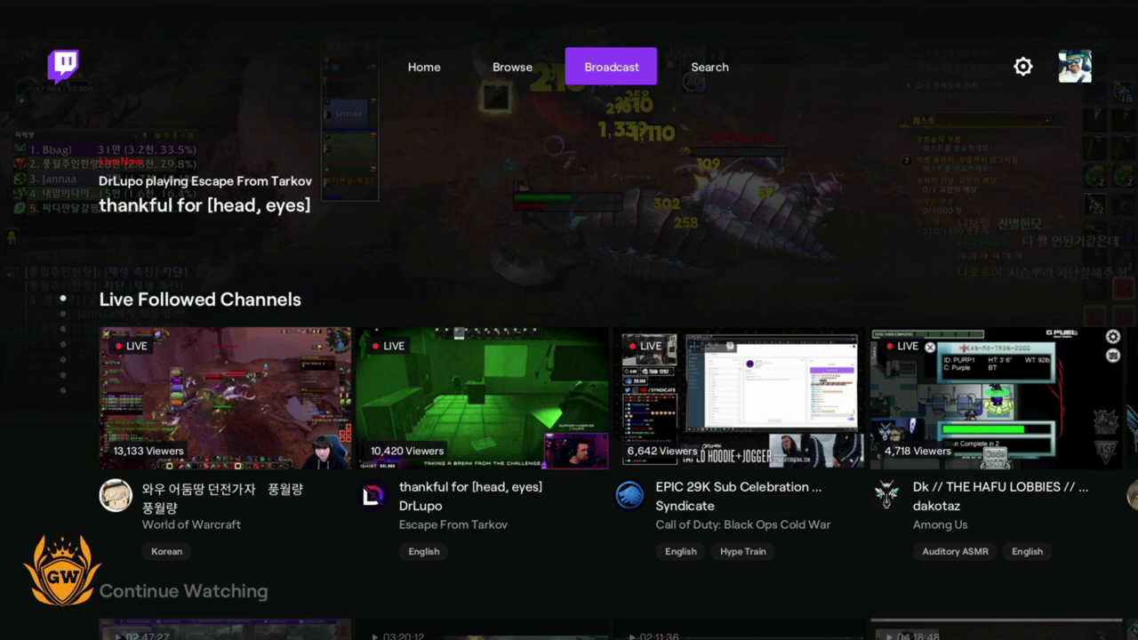
key(Return)
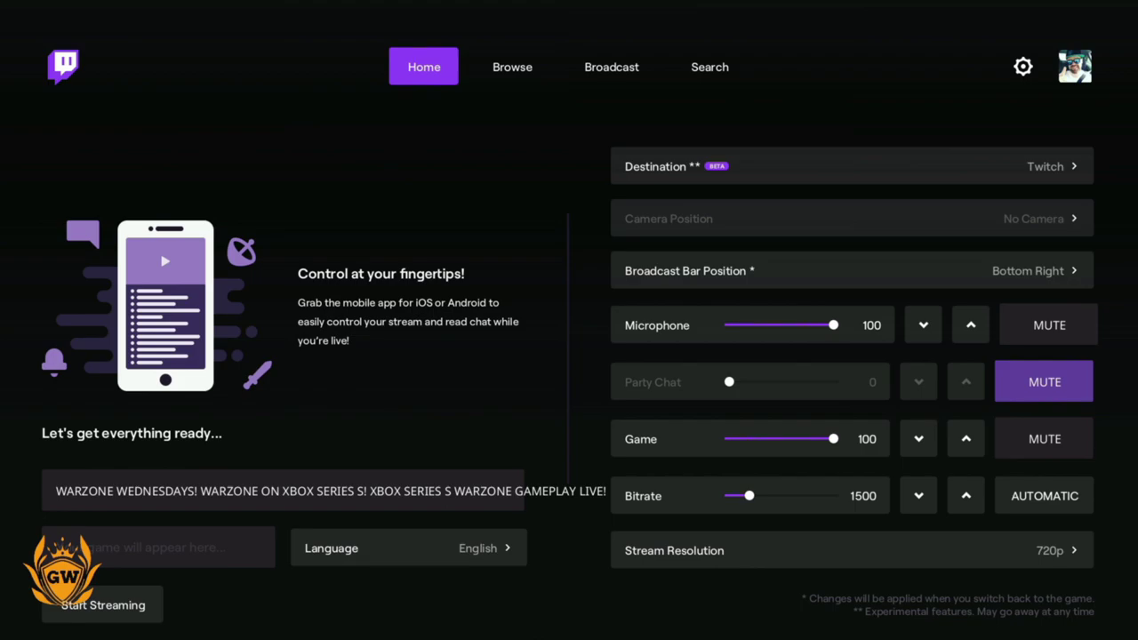
Open the stream title for editing and close the on-screen keyboard without entering anything.
click(282, 491)
key(Return)
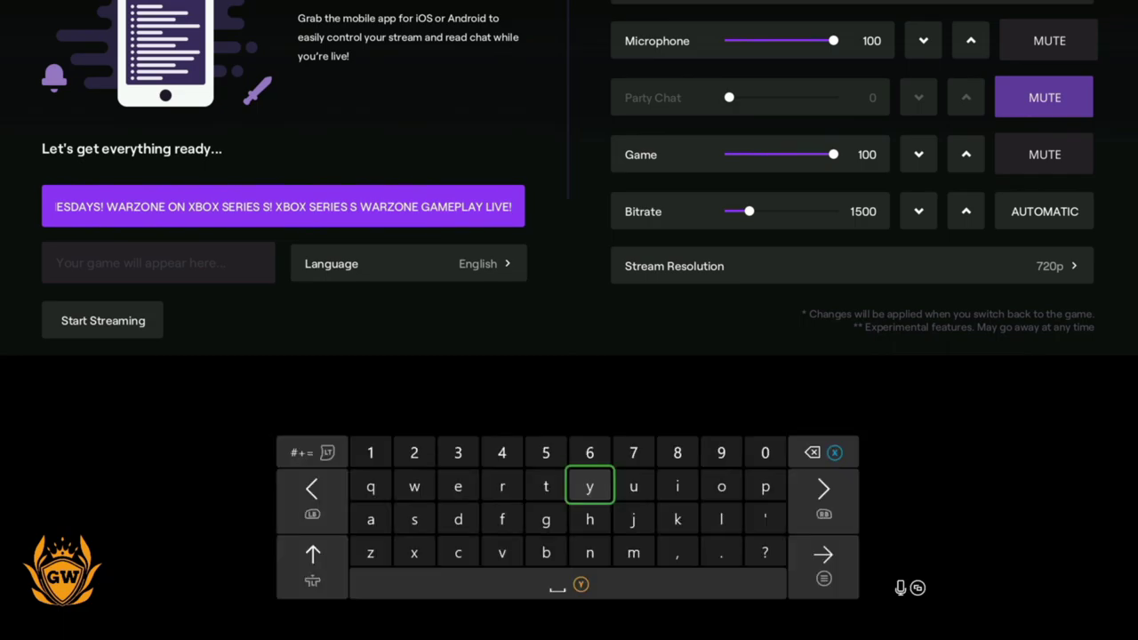
key(Escape)
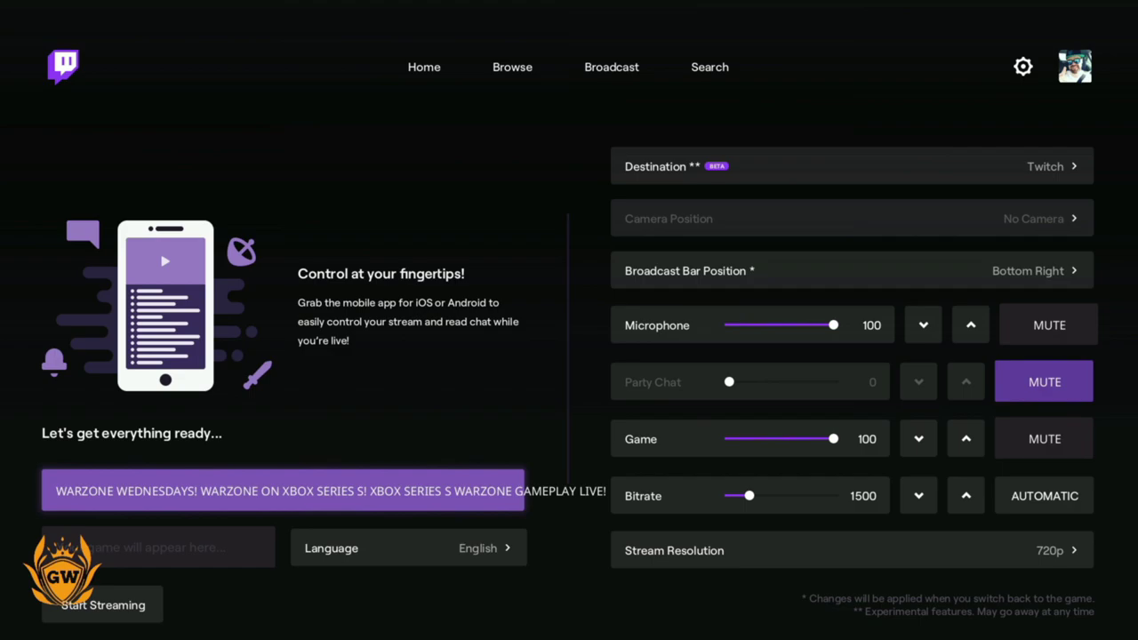
Review the stream's language option and the resolution, bitrate and audio settings.
key(Down)
key(Up)
key(Down)
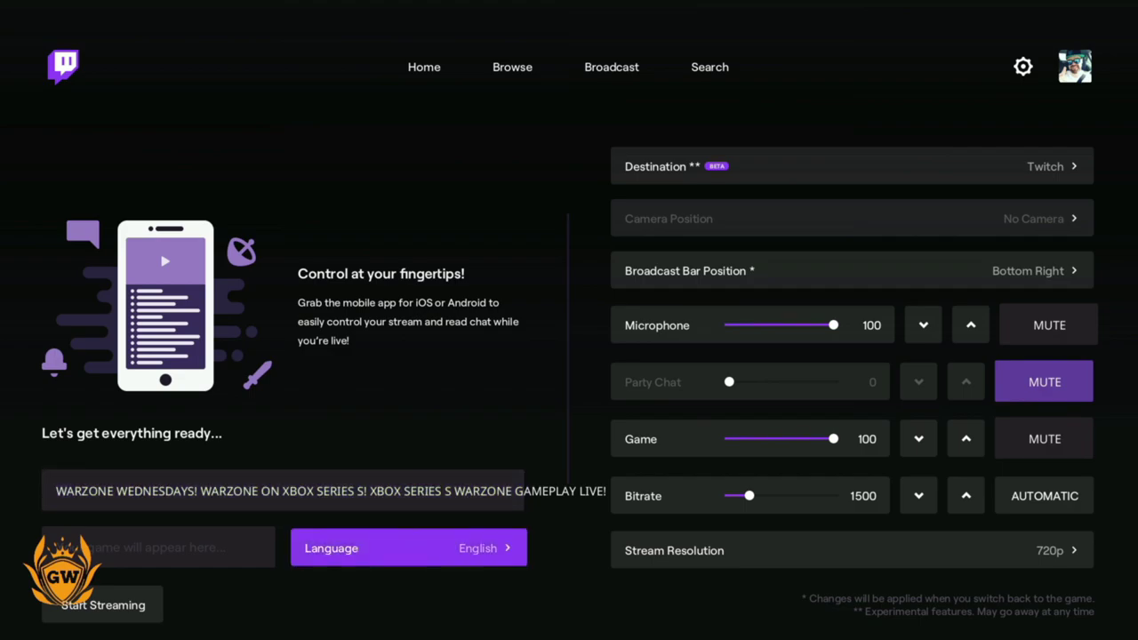
key(Up)
key(Down)
key(Right)
key(Up)
key(Up)
key(Up)
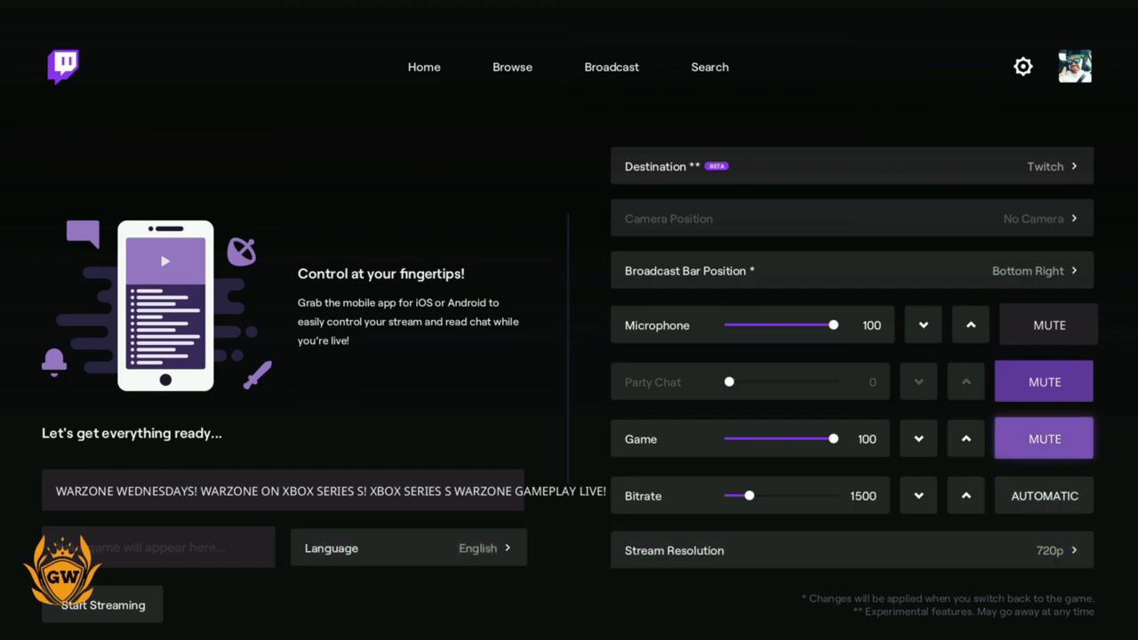
Choose Twitch as the broadcast destination.
key(Up)
key(Up)
key(Return)
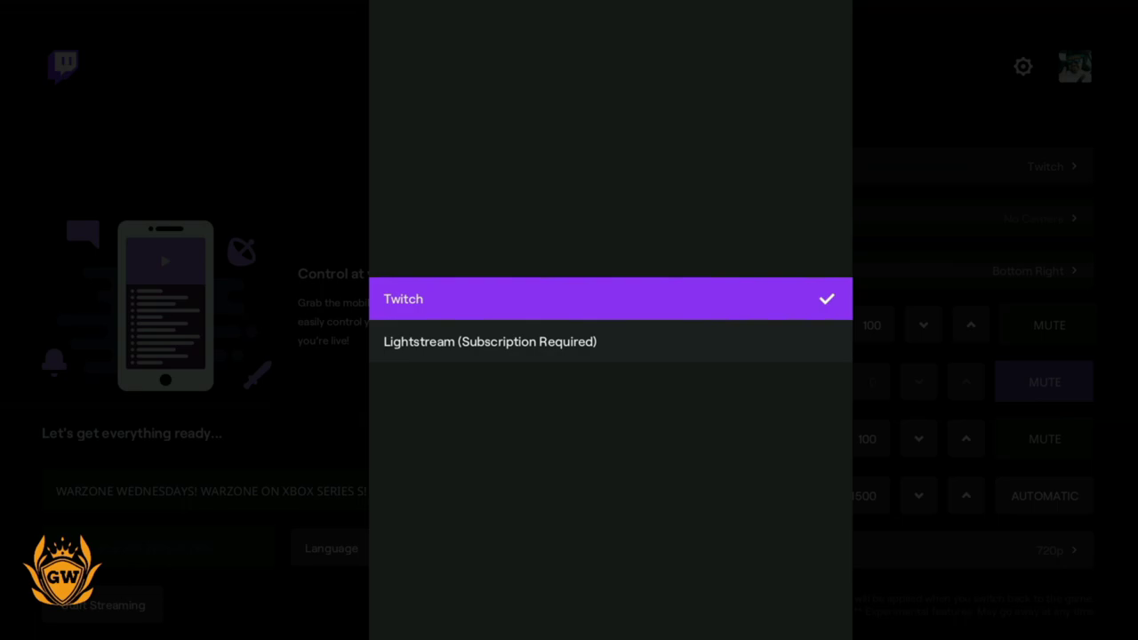
key(Return)
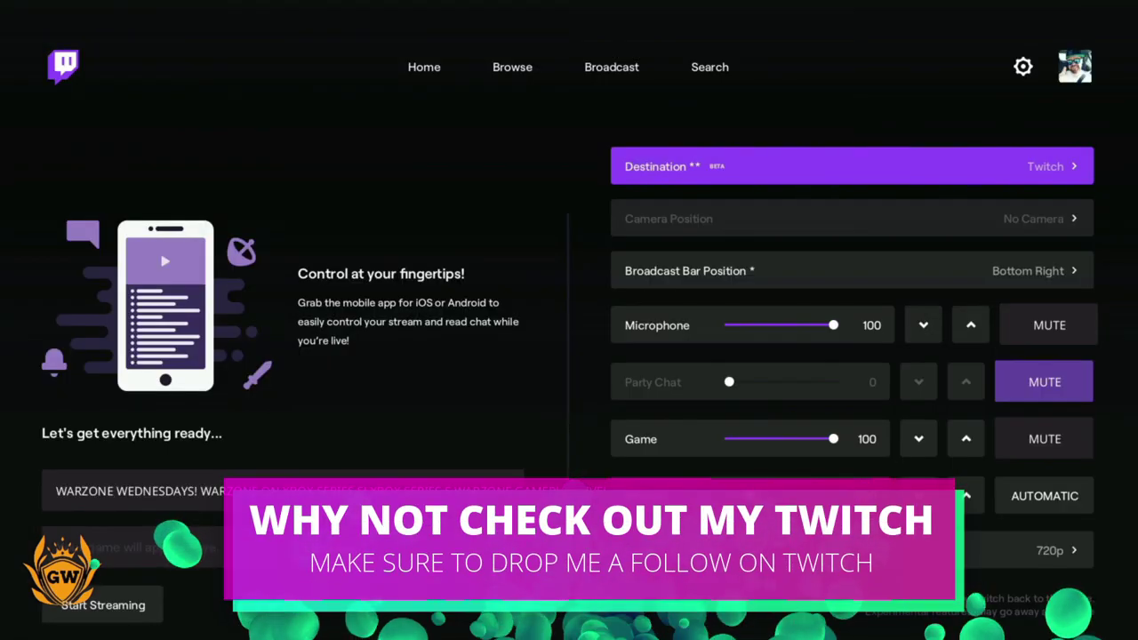
Open the Broadcast Bar Position options.
key(Down)
key(Up)
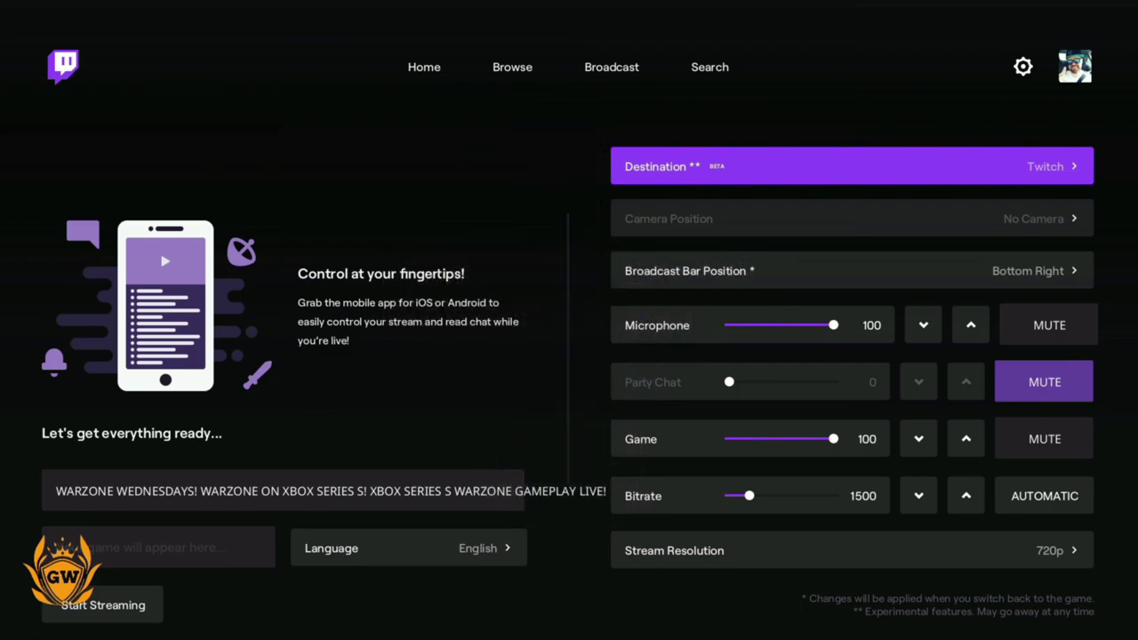
key(Down)
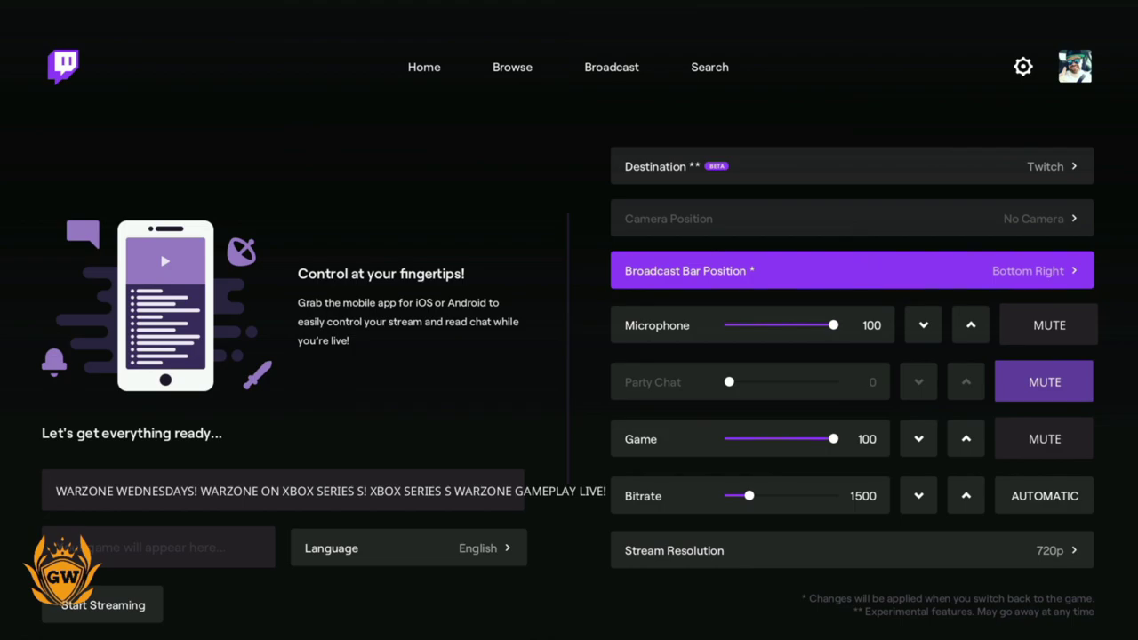
key(Return)
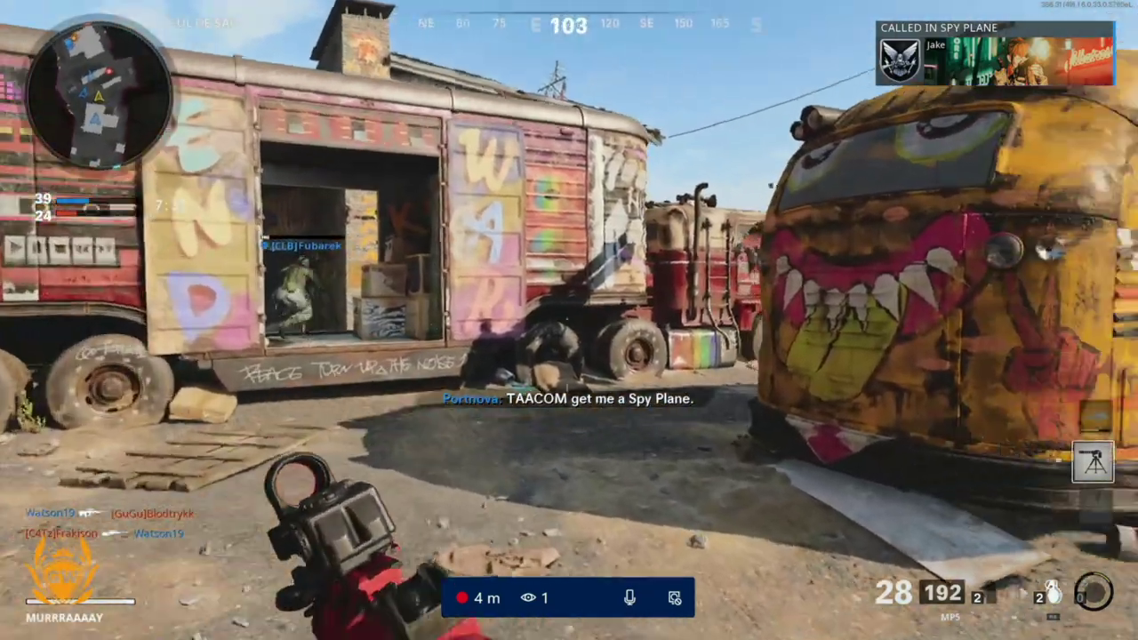
key(w)
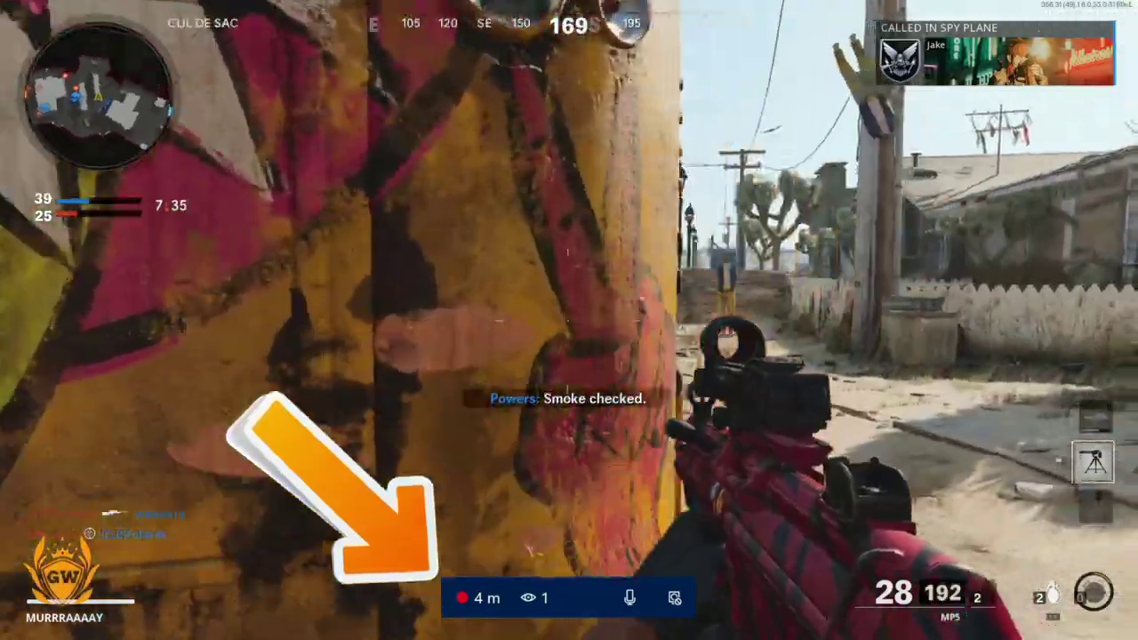
key(w)
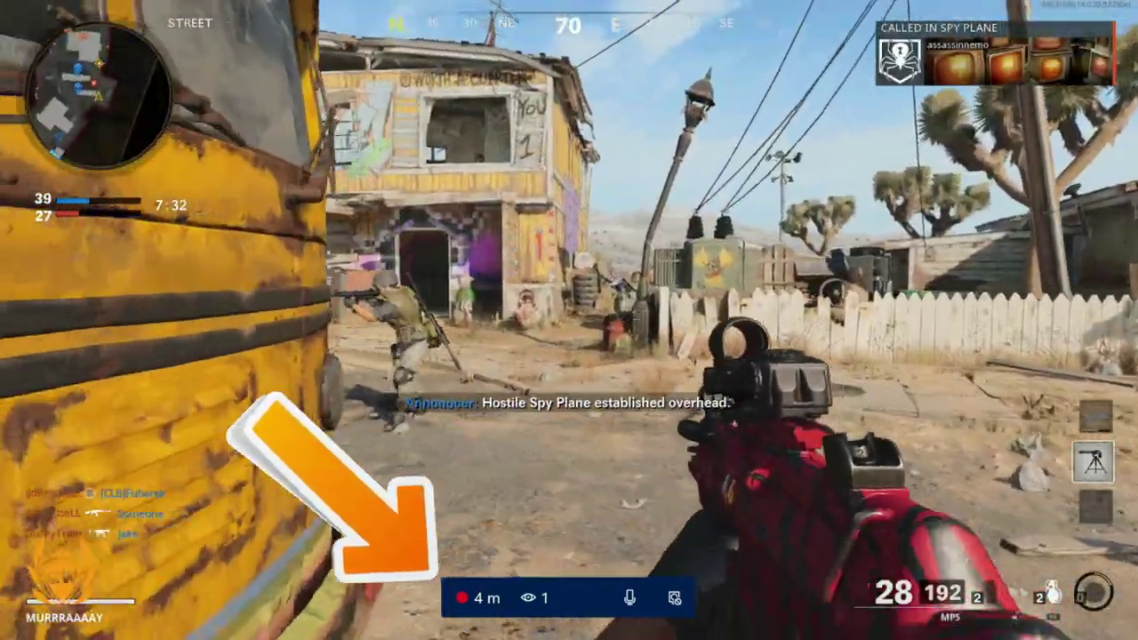
click(569, 320)
click(569, 320)
click(569, 320)
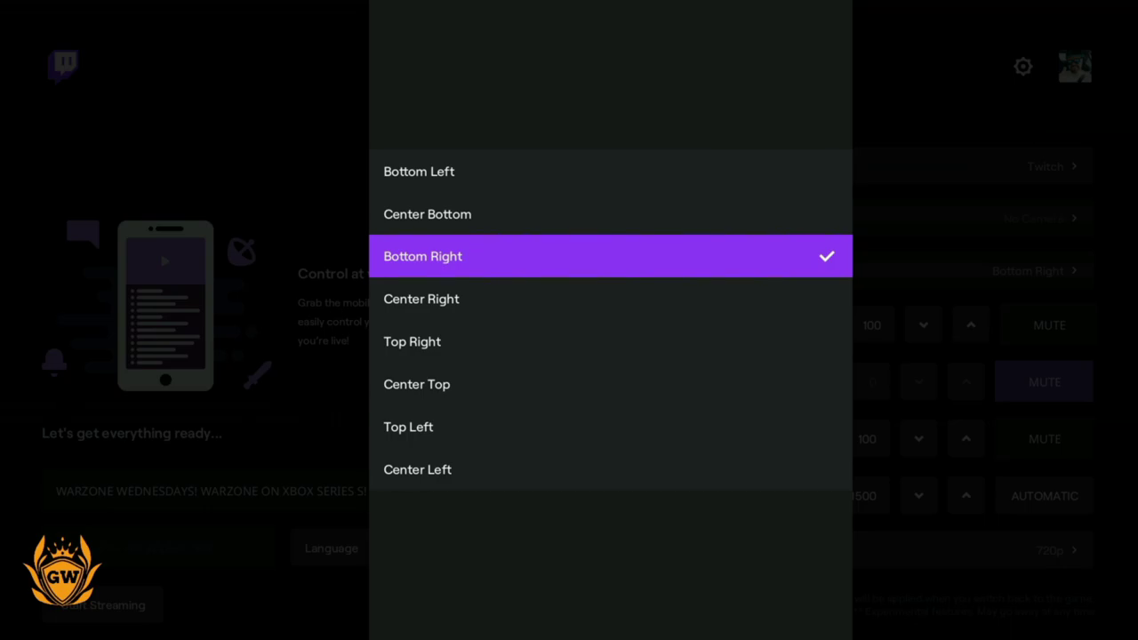
Choose Bottom Right as the broadcast bar position.
key(Return)
key(Down)
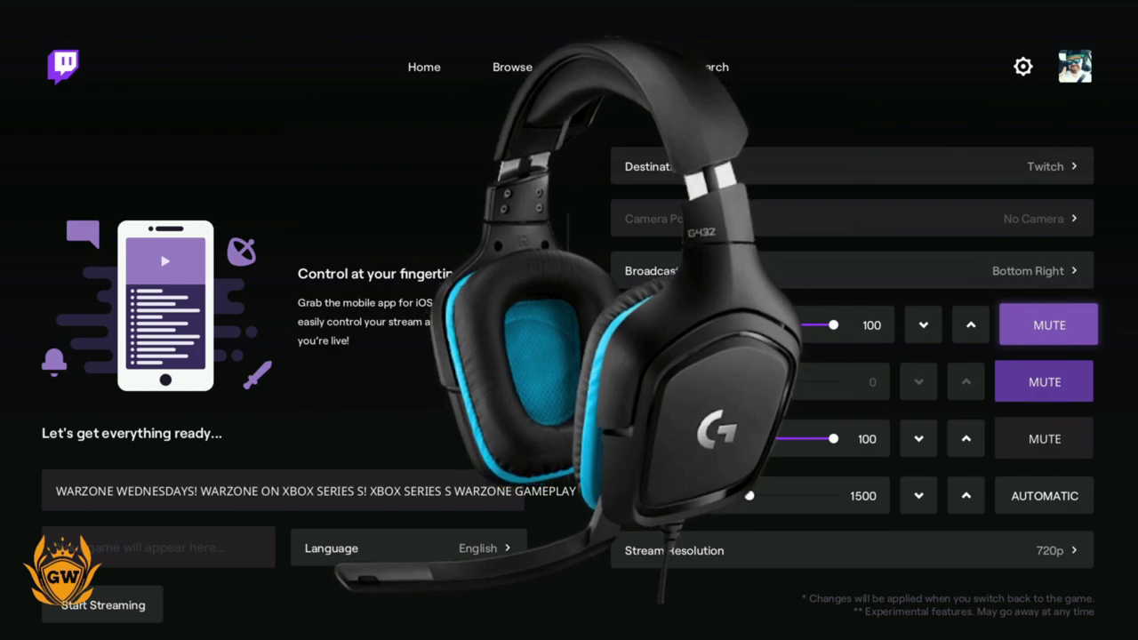
Lower the microphone volume a few levels and raise it back to 100.
key(Left)
key(Left)
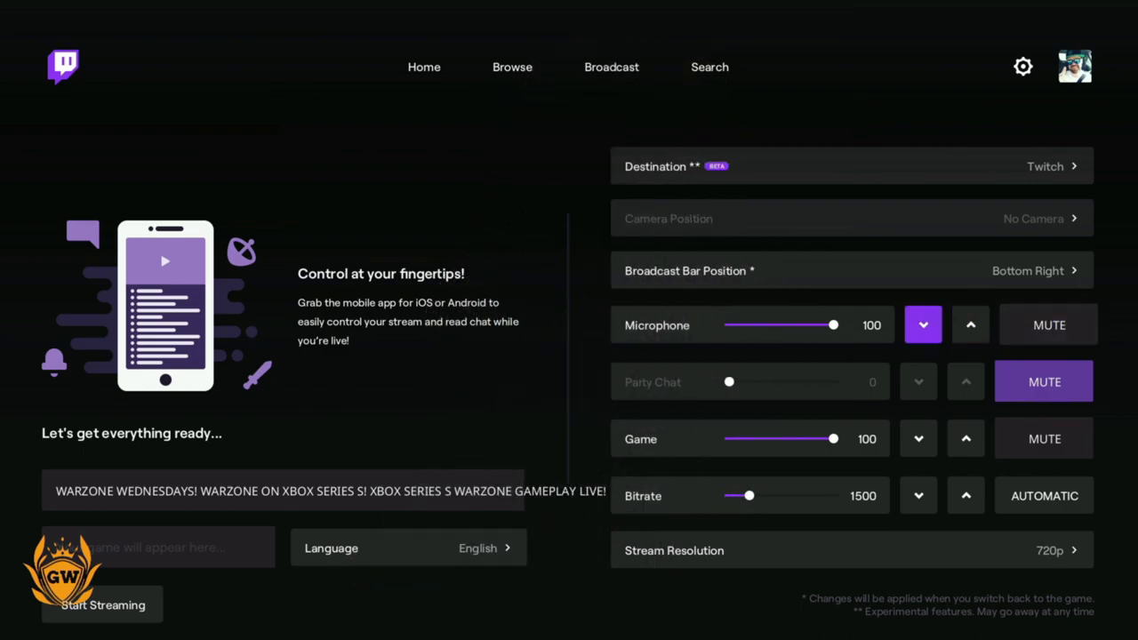
key(Down)
key(Up)
key(Down)
key(Up)
key(Return)
key(Return)
key(Return)
key(Right)
key(Return)
key(Return)
key(Return)
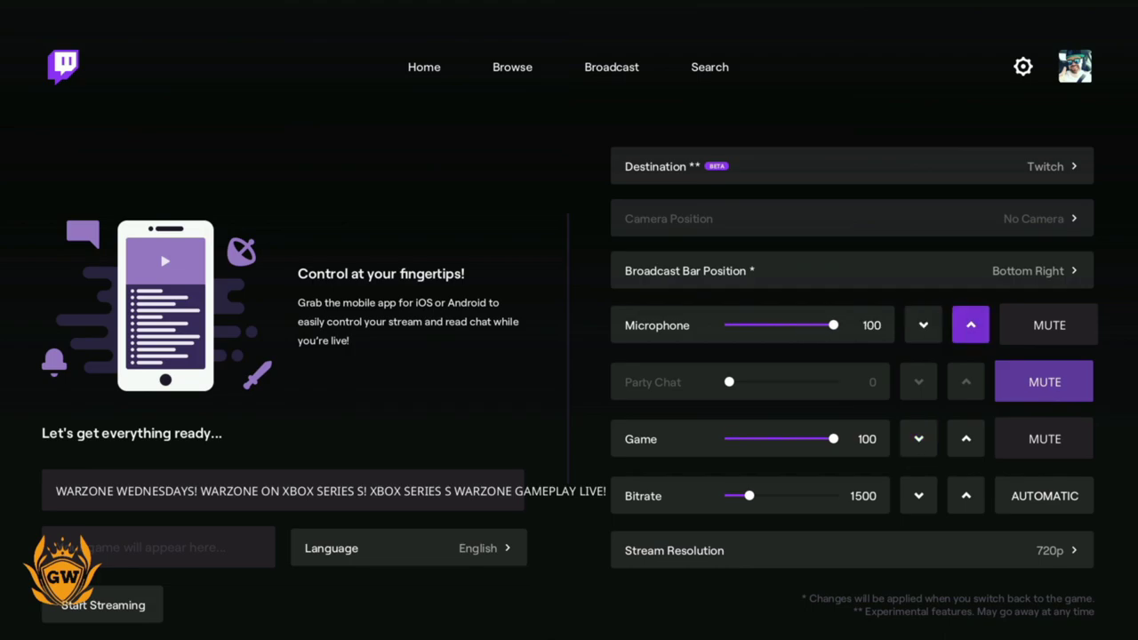
Mute the microphone and unmute it again.
key(Right)
key(Return)
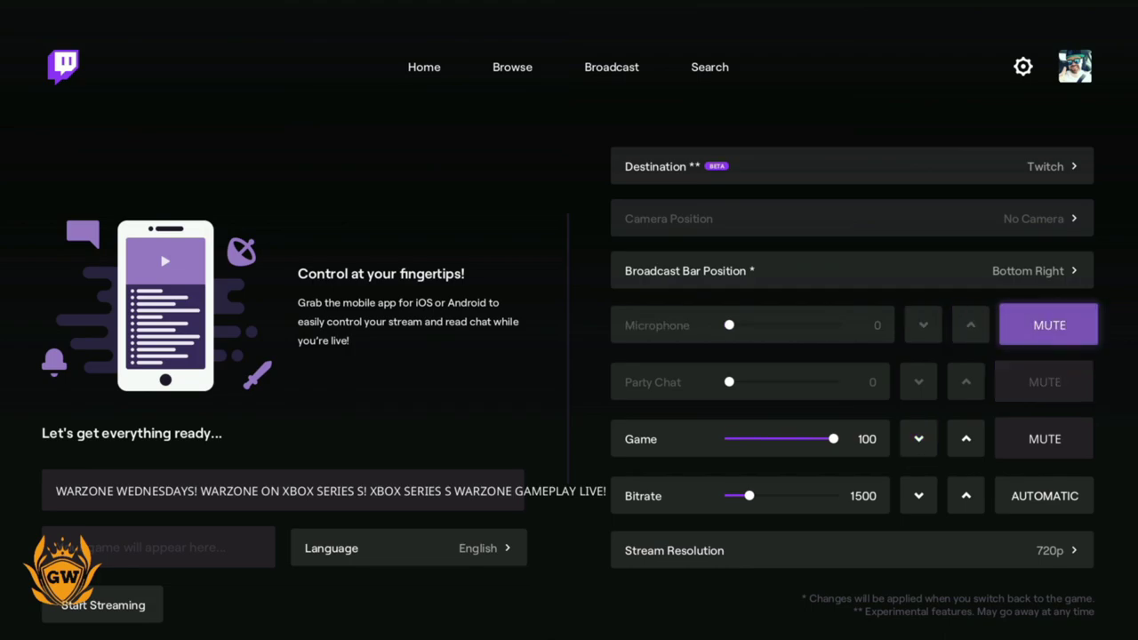
key(Return)
key(Down)
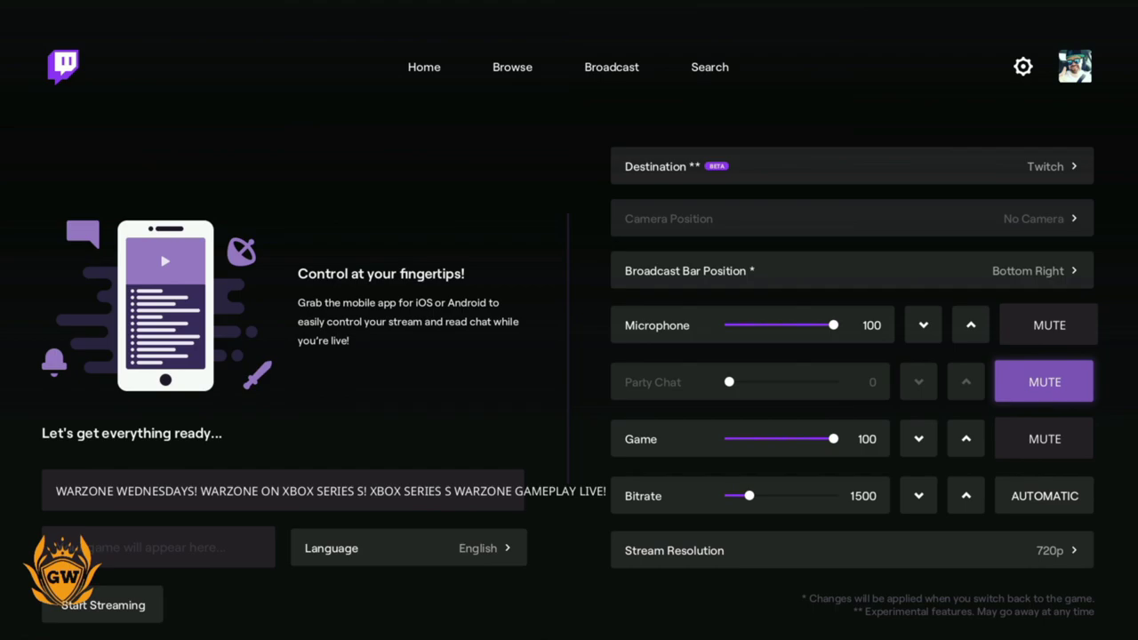
Lower the game audio volume to 60.
key(Down)
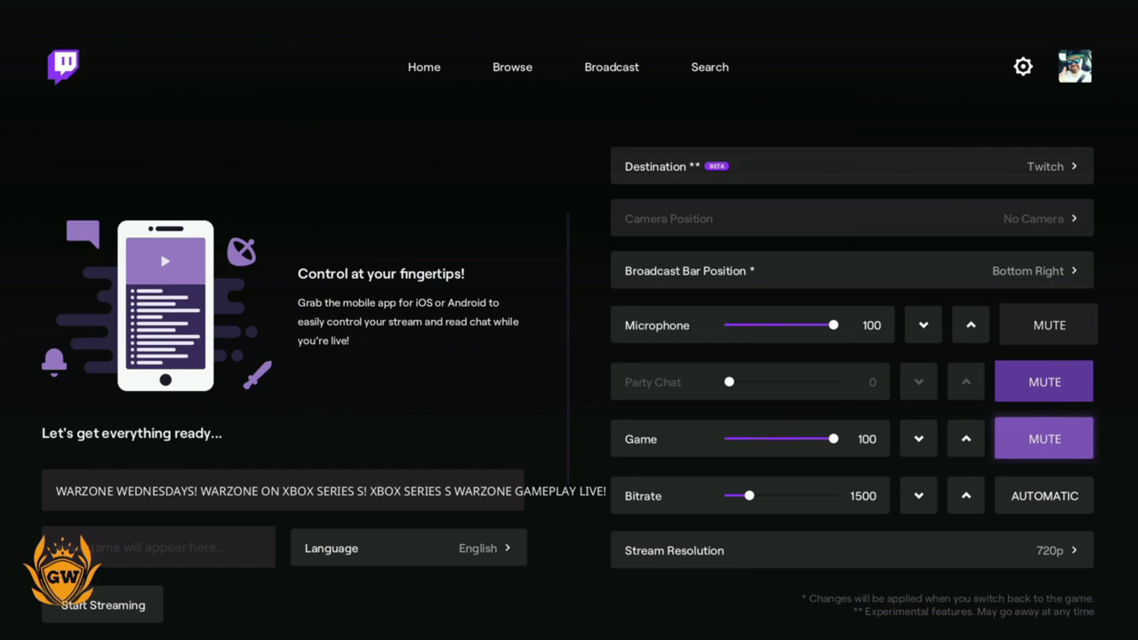
key(Left)
key(Left)
key(Return)
key(Return)
key(Return)
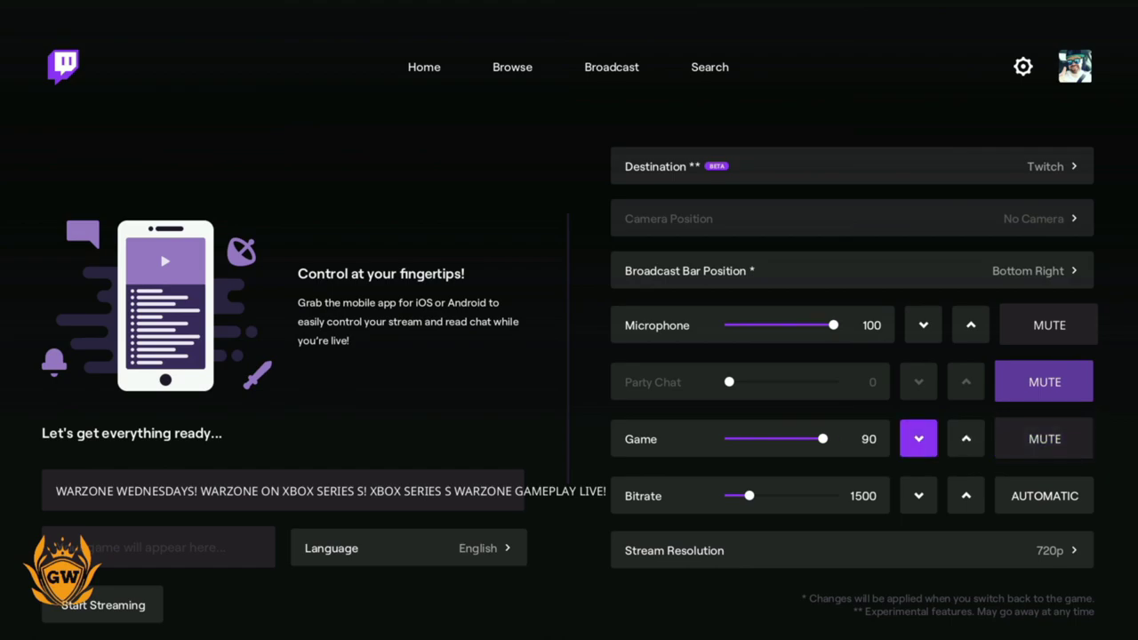
key(Return)
key(Up)
key(Up)
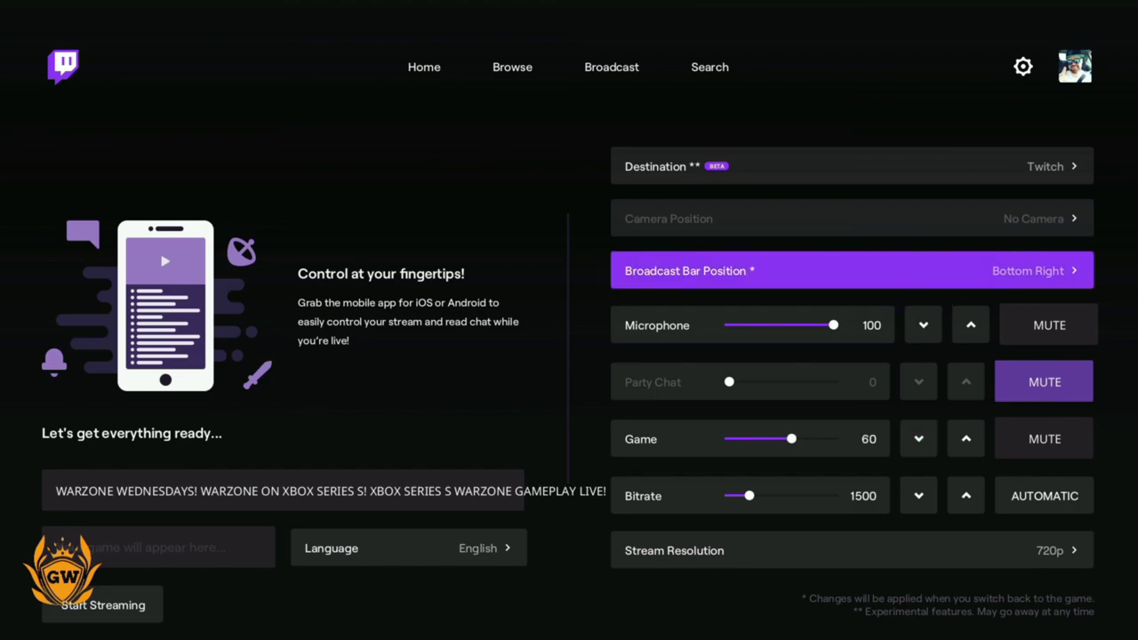
Examine the available stream resolution options, including 1080p, and close the list without choosing one.
key(Down)
key(Down)
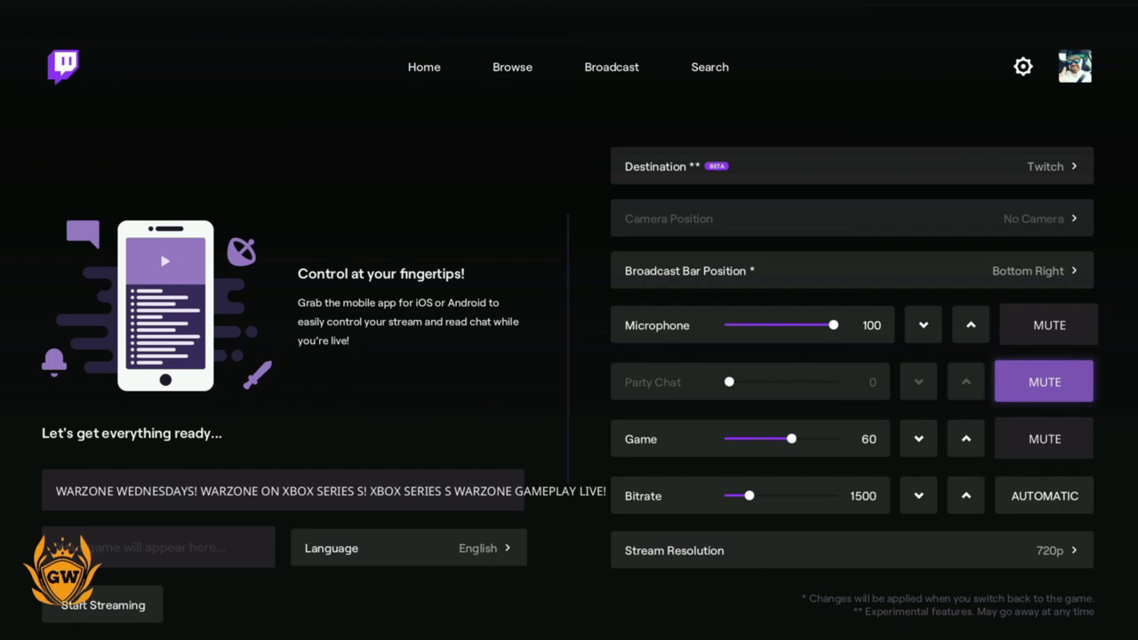
key(Up)
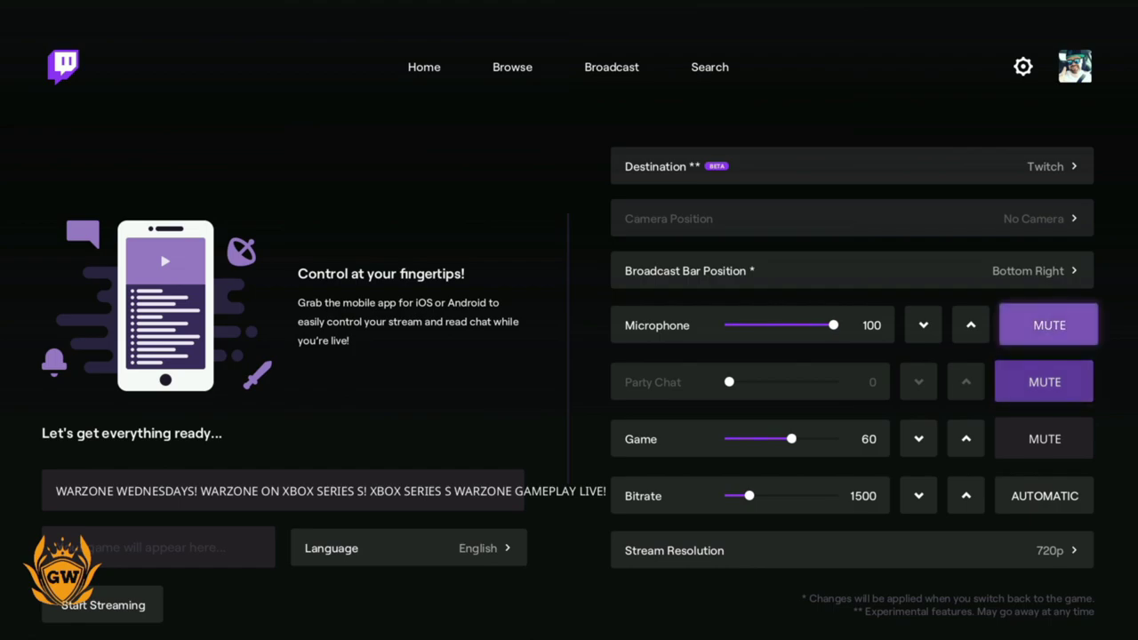
key(Down)
key(Down)
key(Down)
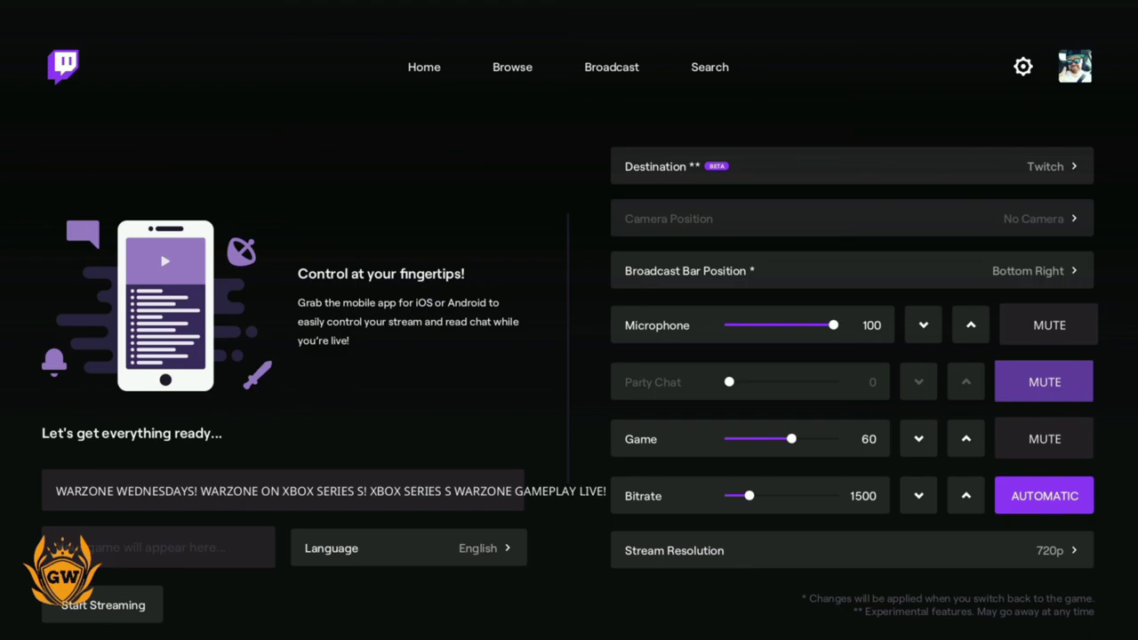
key(Down)
key(Return)
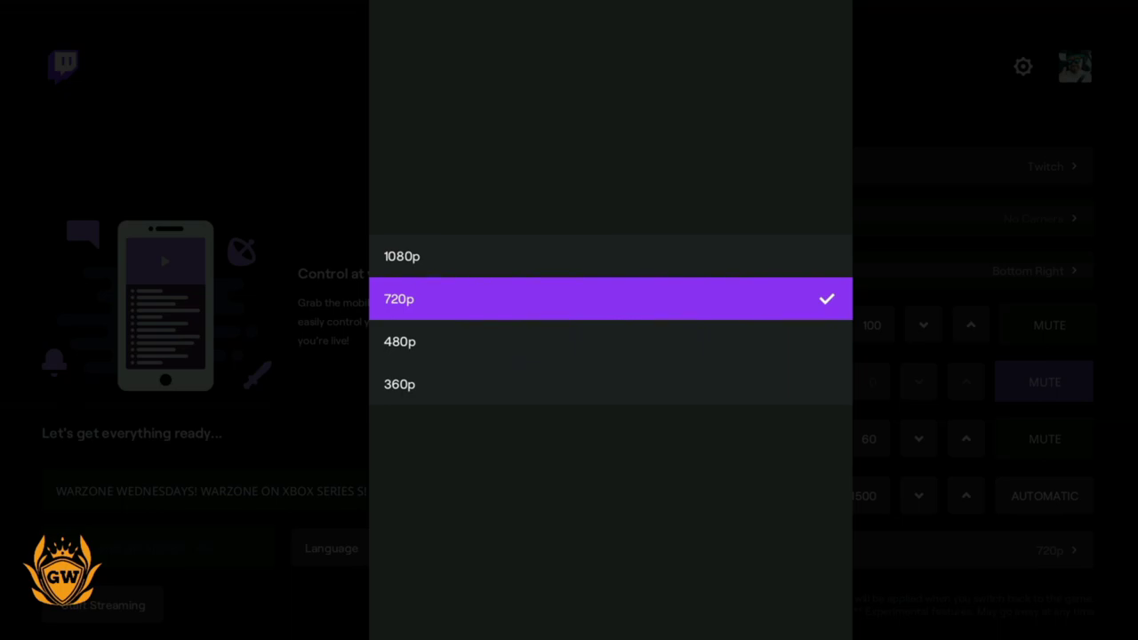
key(Up)
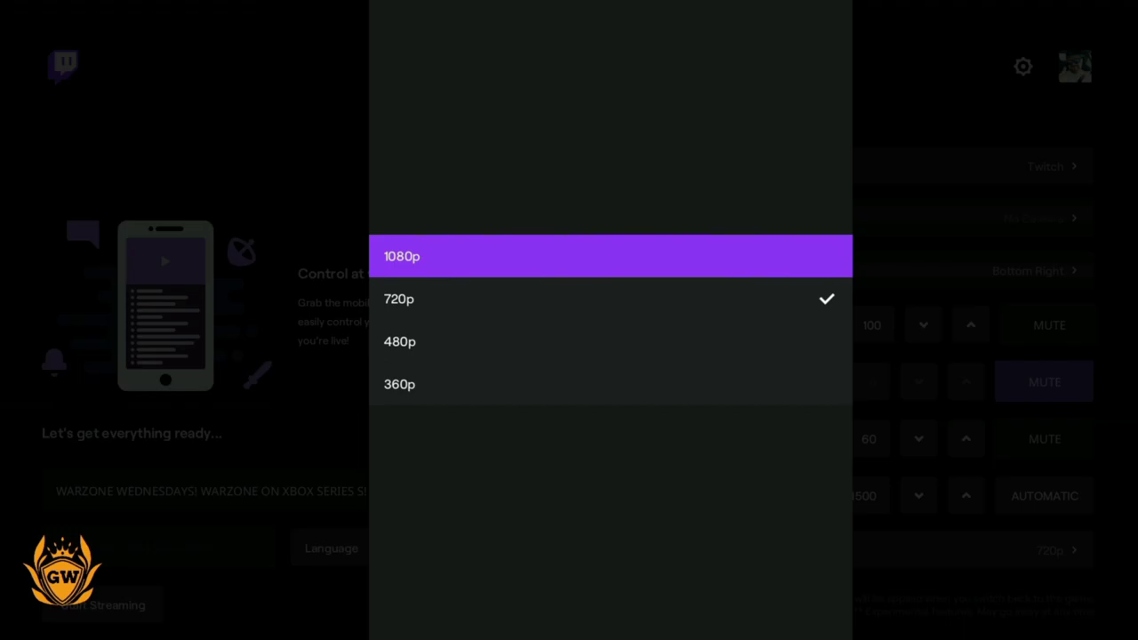
key(Escape)
Run the automatic bitrate detection and confirm 1080p as the stream resolution.
key(Up)
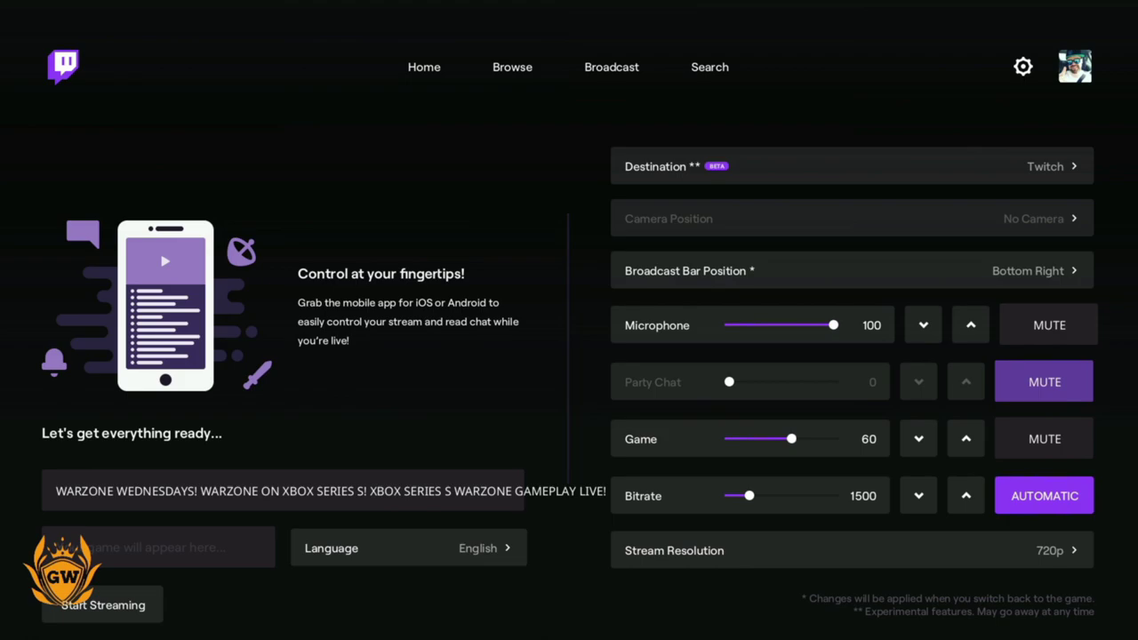
key(Return)
key(Down)
key(Return)
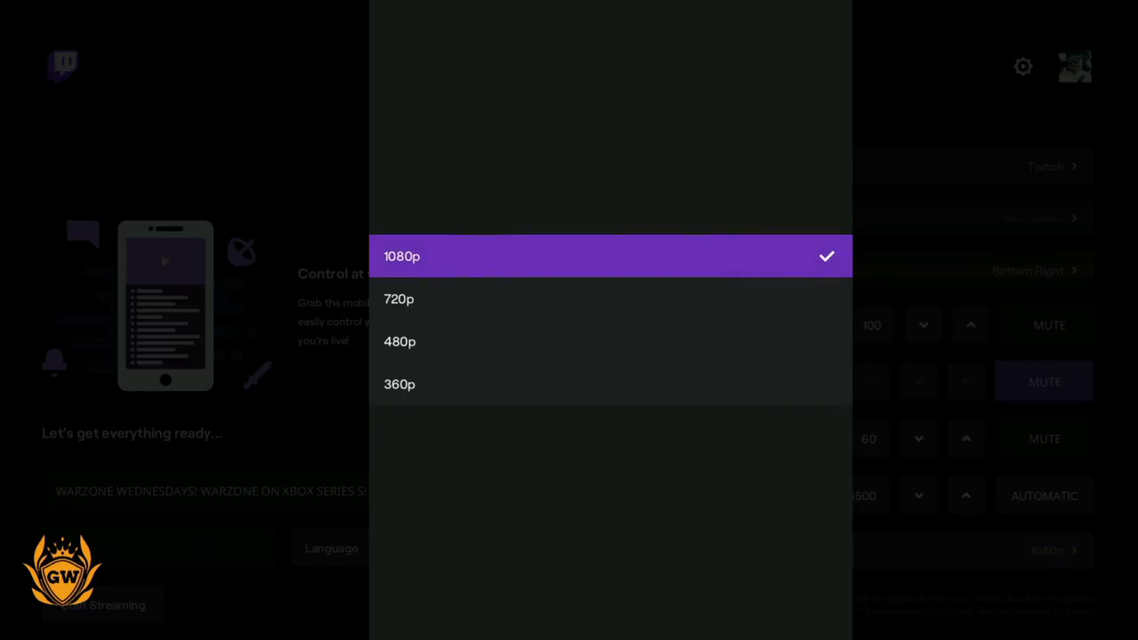
key(Return)
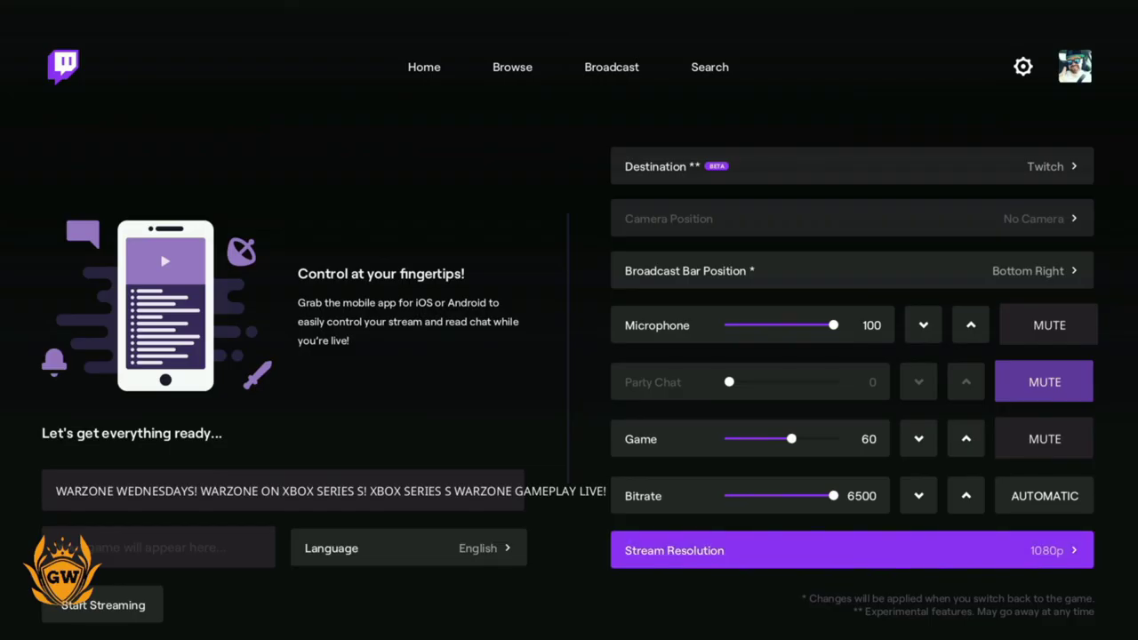
Start the live stream to Twitch with the configured broadcast settings.
key(Left)
key(Right)
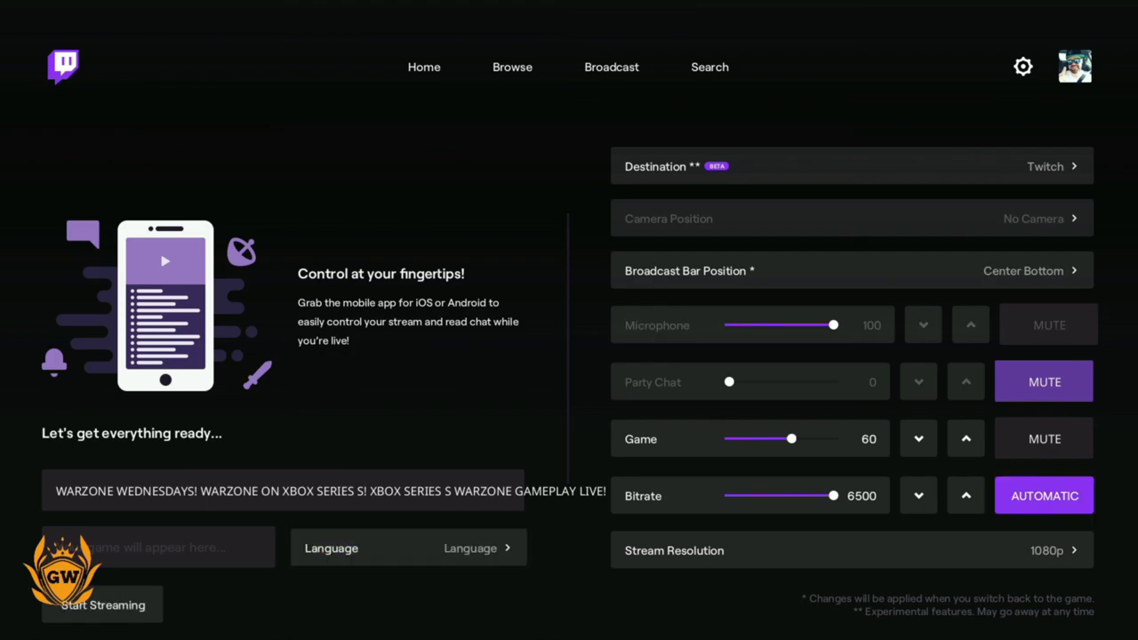
key(Down)
key(Down)
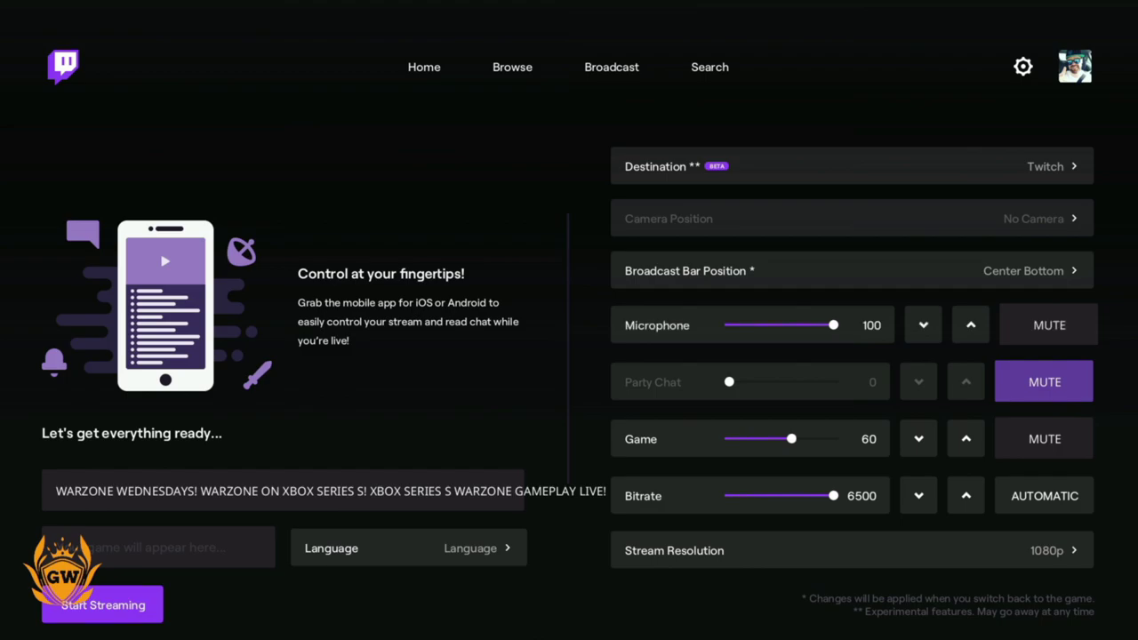
key(Return)
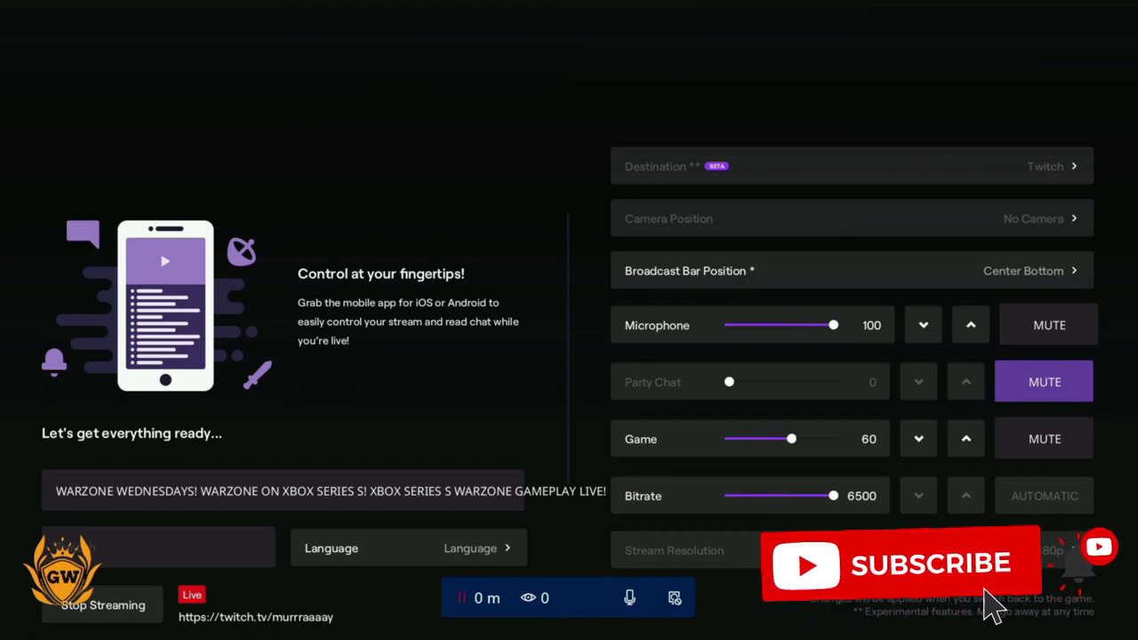
Switch from Twitch to the Call of Duty: Black Ops Cold War game using the Xbox guide.
key(super)
key(Down)
key(Down)
key(Down)
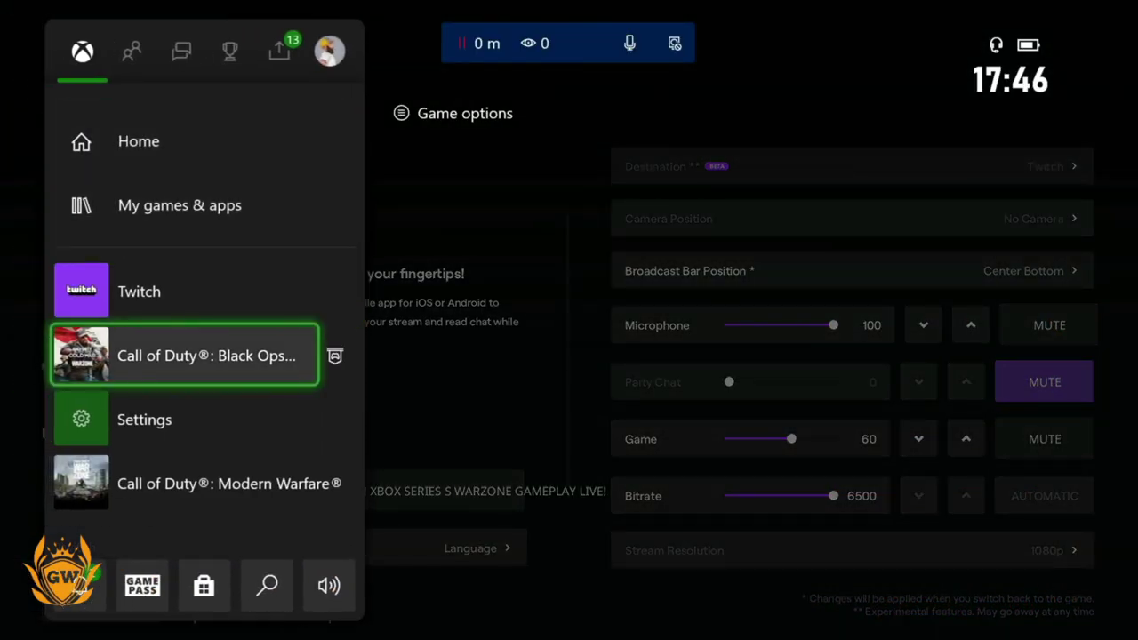
key(Return)
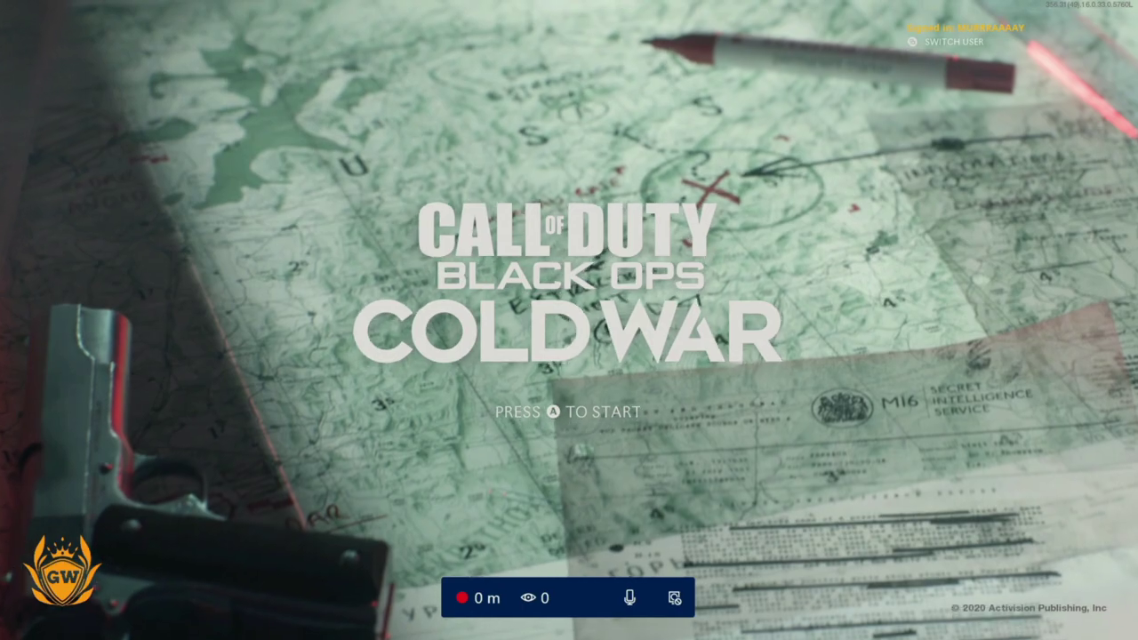